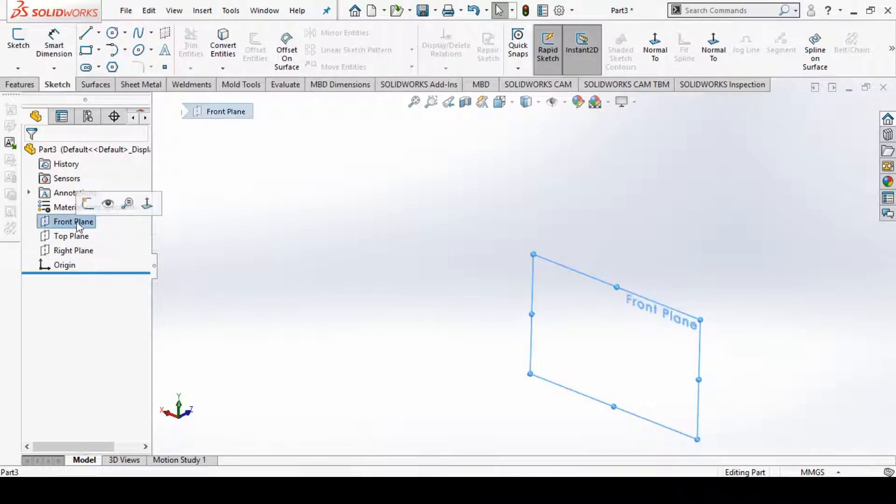
# - Start a sketch on the Front Plane and draw an infinite vertical construction line through the origin
pyautogui.click(86, 202)
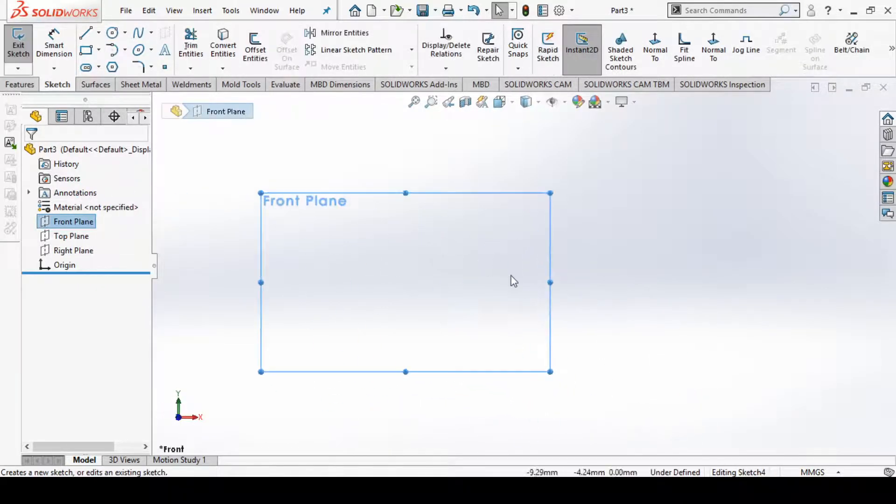
pyautogui.scroll(1, 448, 286)
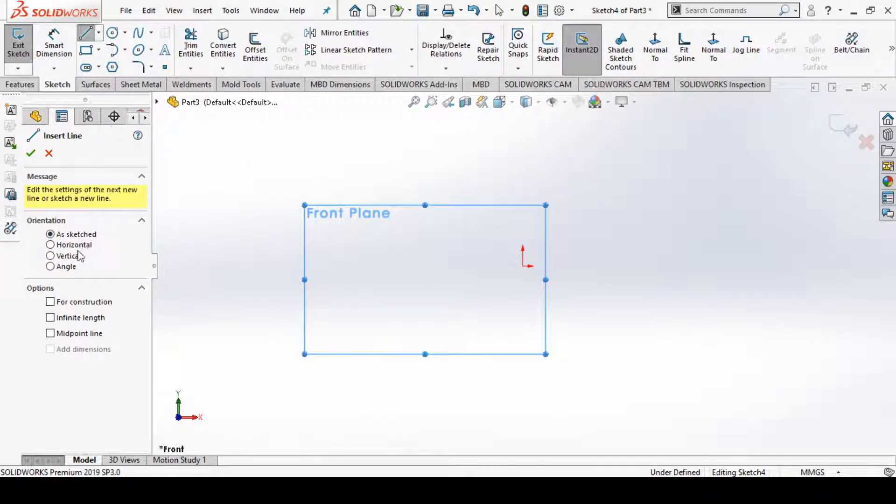
pyautogui.click(50, 255)
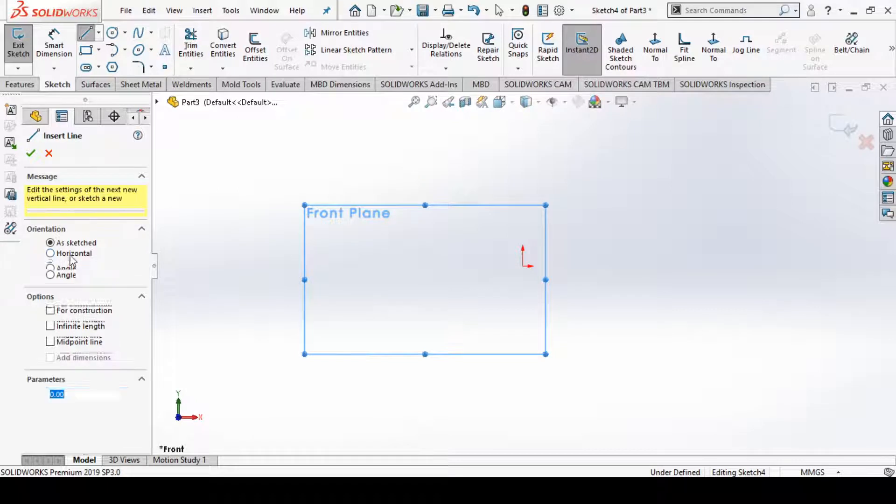
pyautogui.click(83, 325)
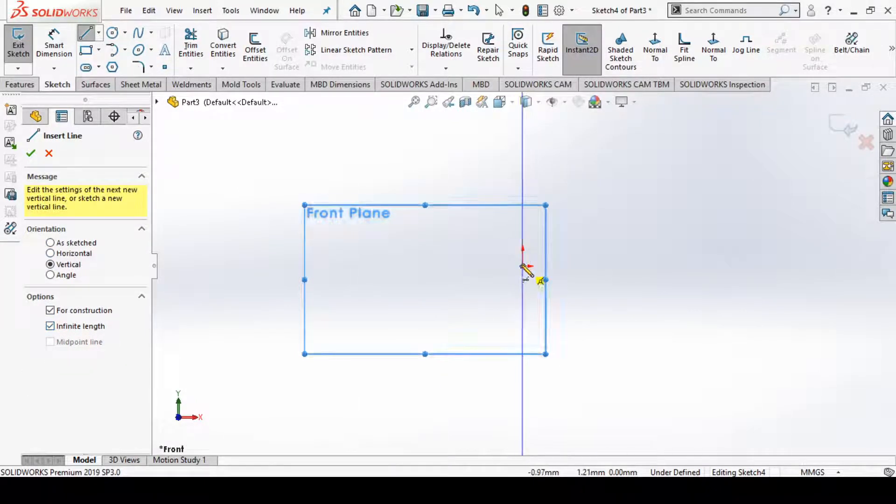
pyautogui.click(523, 266)
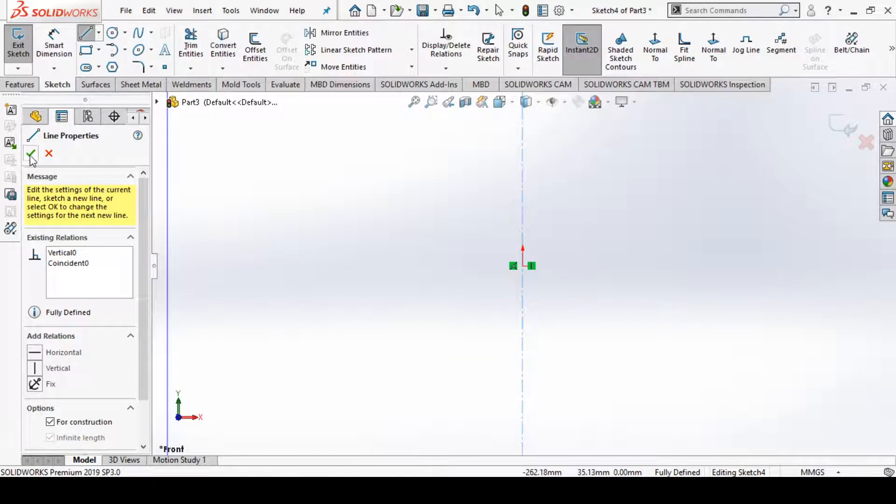
pyautogui.click(30, 155)
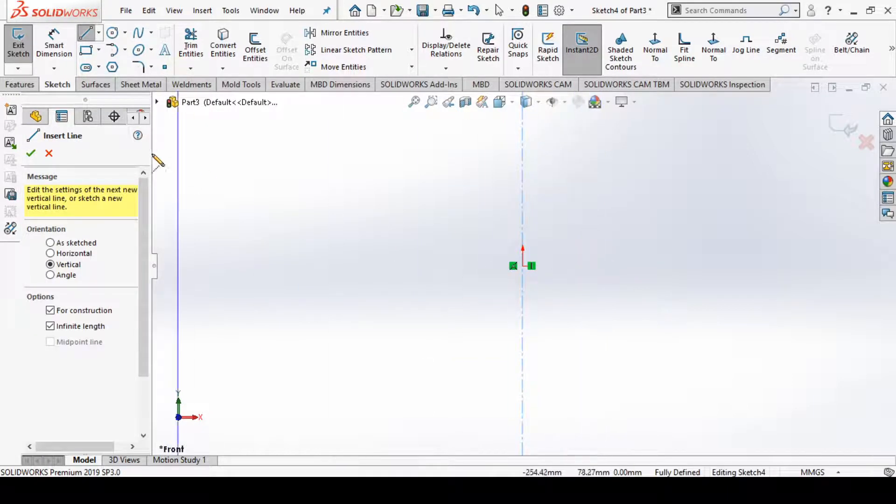
pyautogui.click(31, 154)
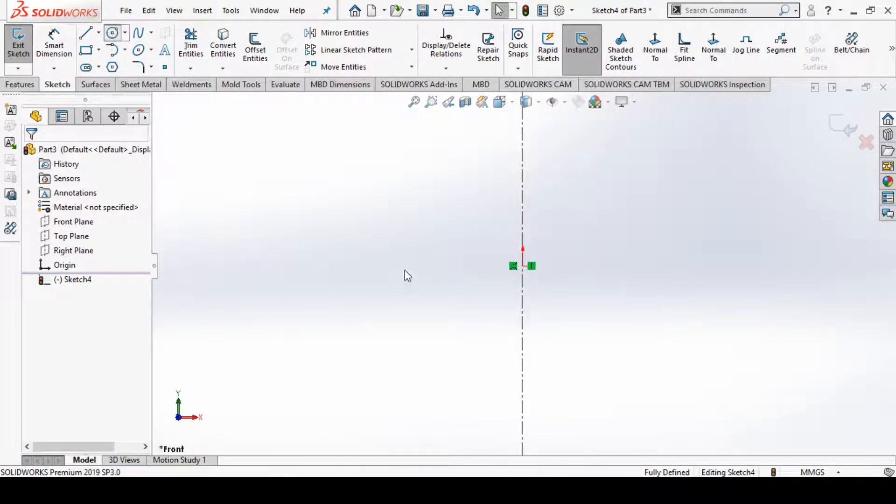
# - Sketch a 50 mm diameter circle level with the origin, centred about 181 mm to the left of the construction line
pyautogui.click(352, 266)
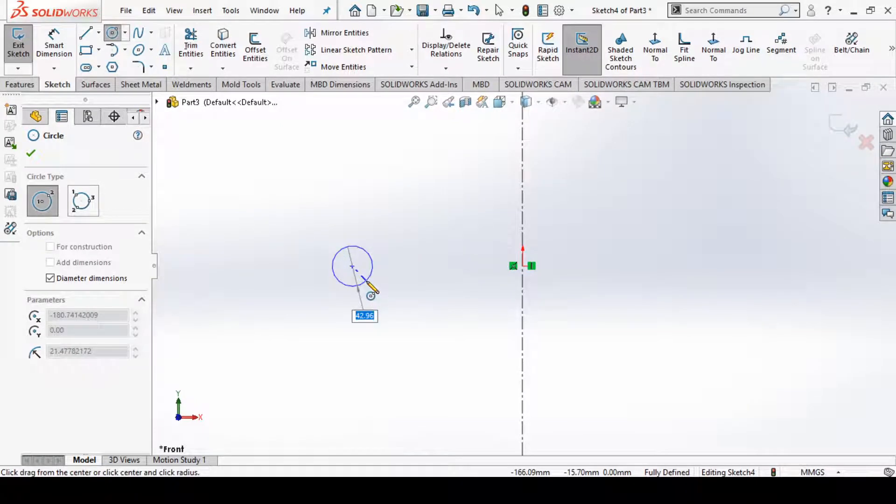
pyautogui.write('50')
pyautogui.press('Return')
pyautogui.press('Escape')
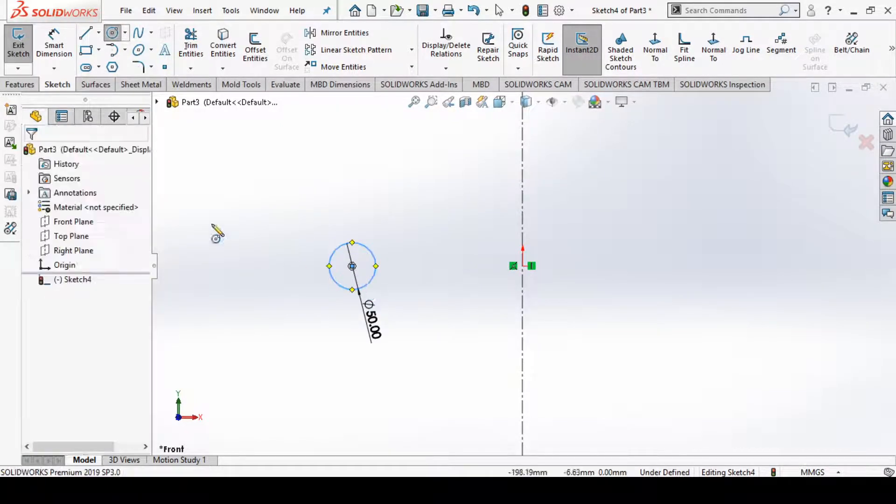
# - Dimension the horizontal distance between the circle's centre and the origin as 200 mm
pyautogui.click(52, 32)
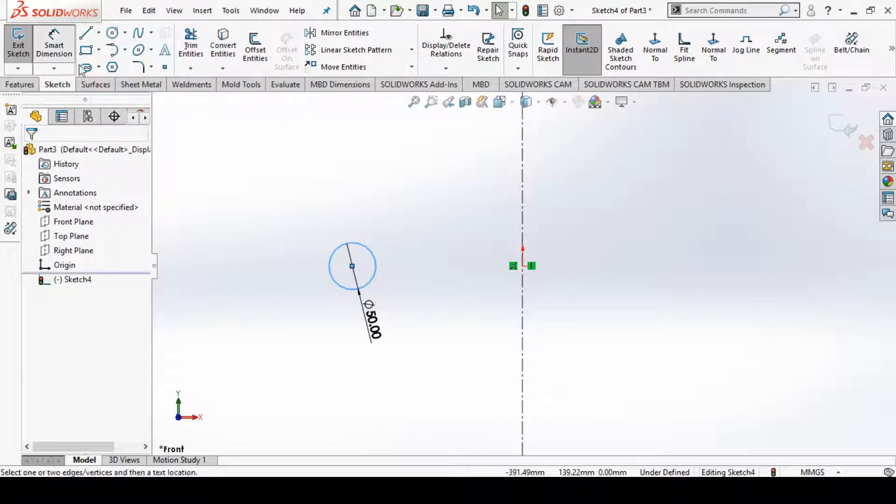
pyautogui.click(352, 266)
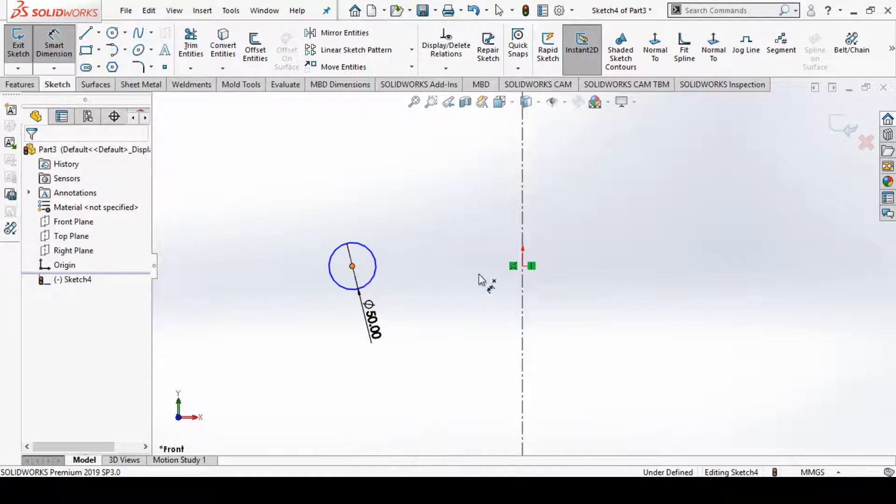
pyautogui.click(523, 266)
pyautogui.click(443, 202)
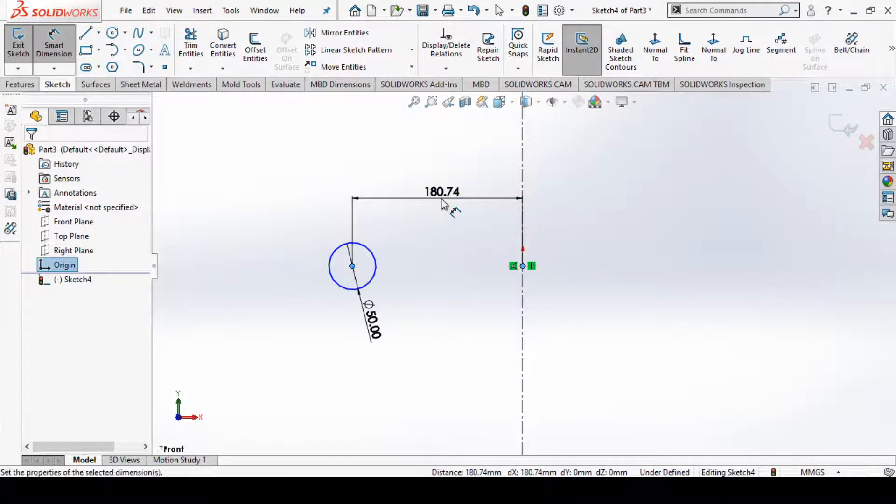
pyautogui.press('Return')
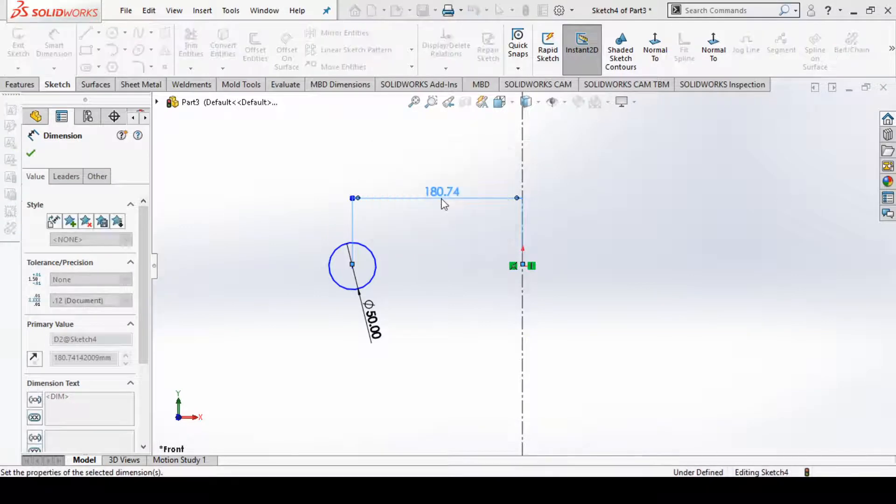
pyautogui.click(602, 302)
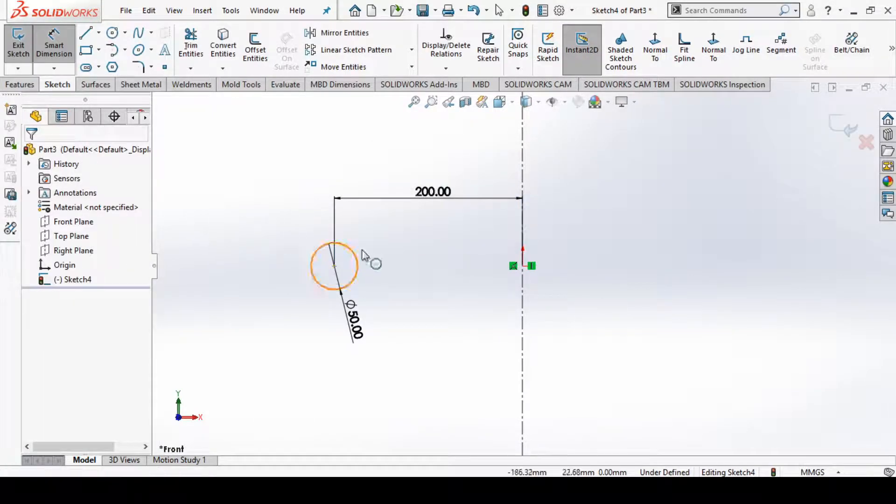
pyautogui.press('Escape')
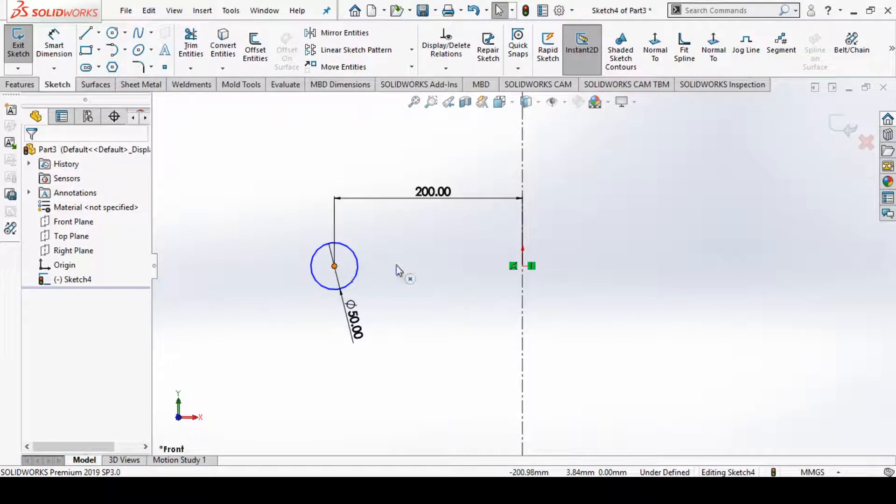
# - Add a Horizontal relation between the circle's centre and the origin, and exit the sketch
pyautogui.keyDown('ctrl'); pyautogui.click(523, 266); pyautogui.keyUp('ctrl')
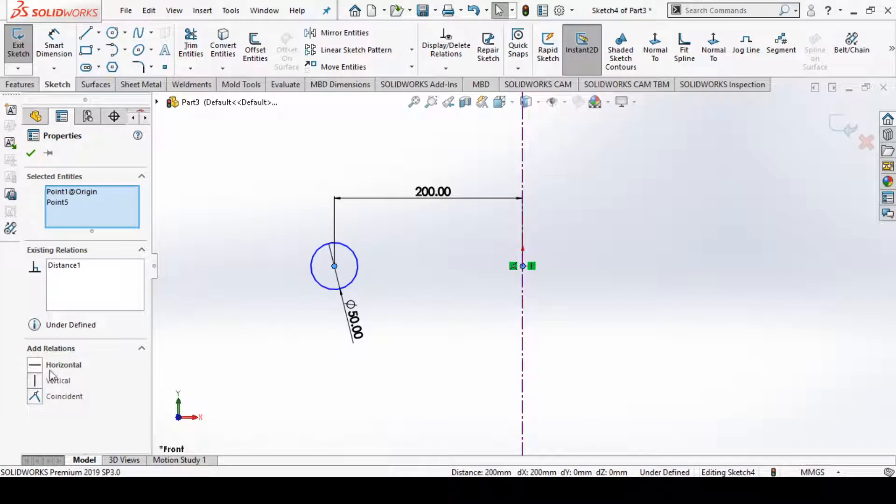
pyautogui.click(36, 366)
pyautogui.click(30, 154)
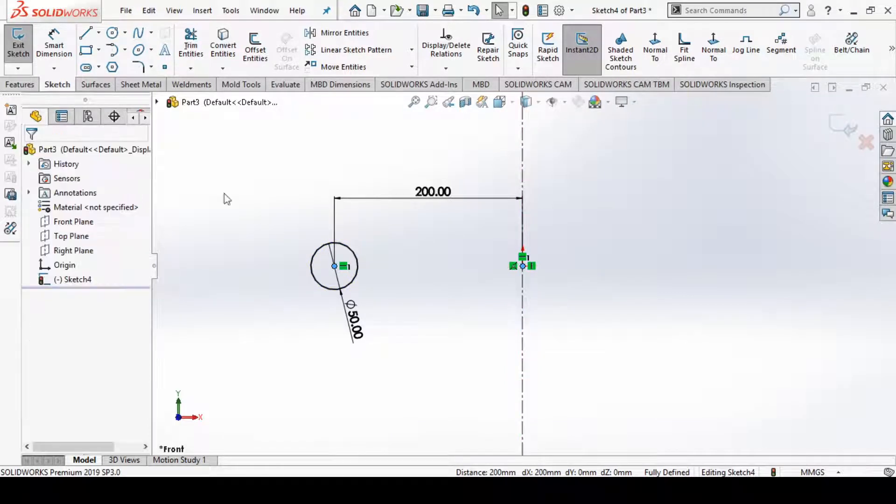
pyautogui.click(843, 127)
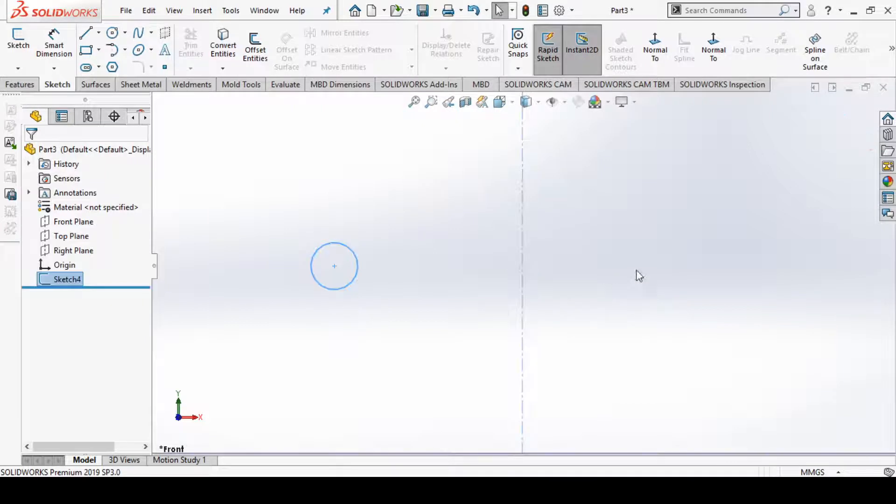
# - Start a Revolved Boss/Base of the circle about the vertical construction line, with Direction 1 as Blind
pyautogui.click(639, 275)
pyautogui.click(33, 84)
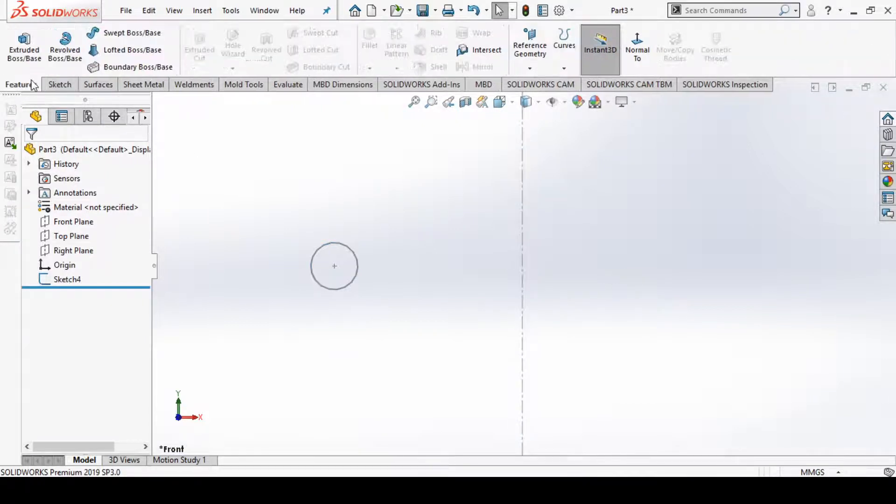
pyautogui.click(65, 51)
pyautogui.click(329, 242)
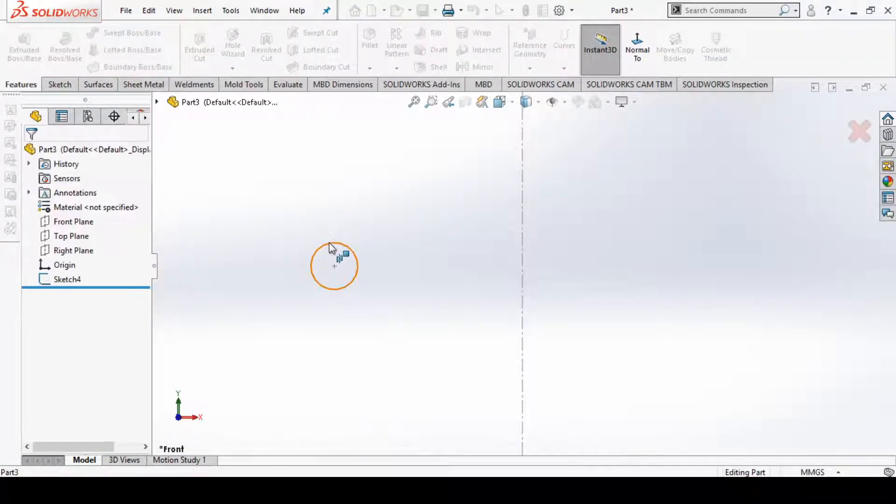
pyautogui.scroll(16, 337, 299)
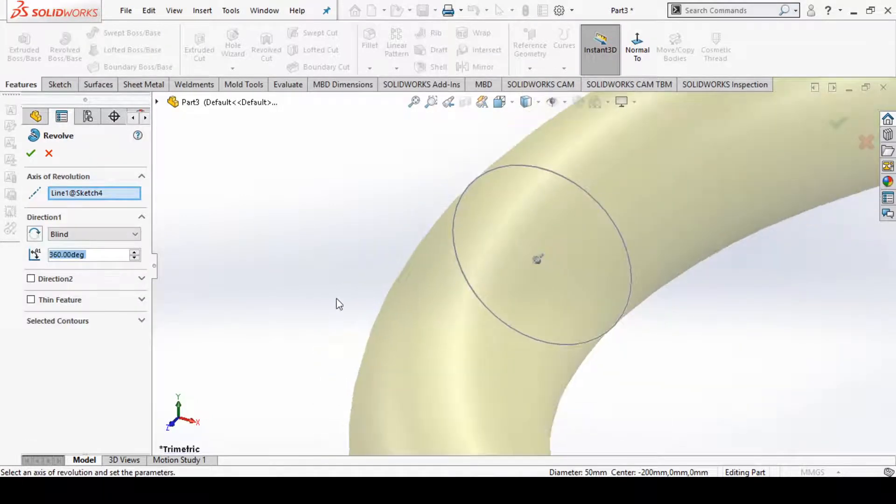
pyautogui.scroll(-6, 607, 262)
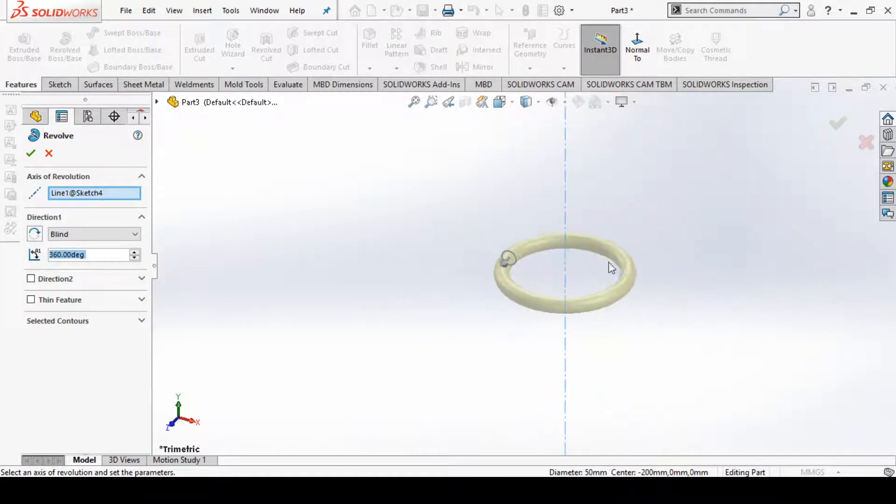
pyautogui.click(82, 196)
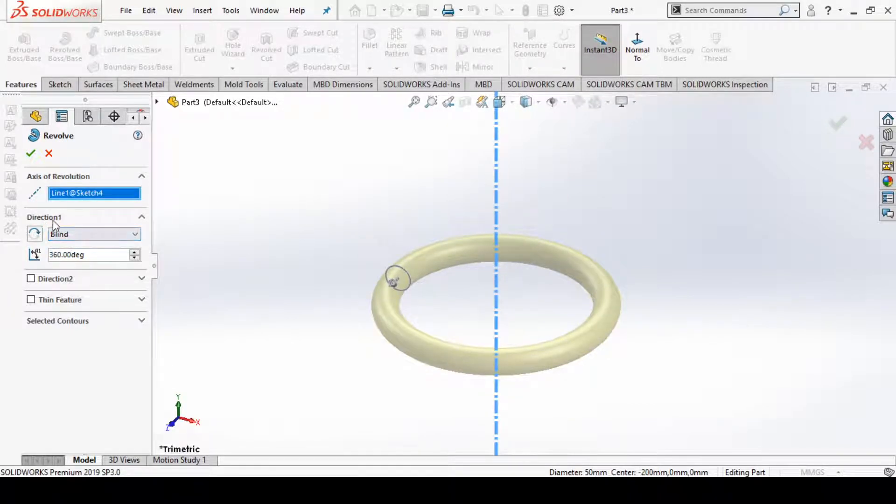
pyautogui.click(70, 239)
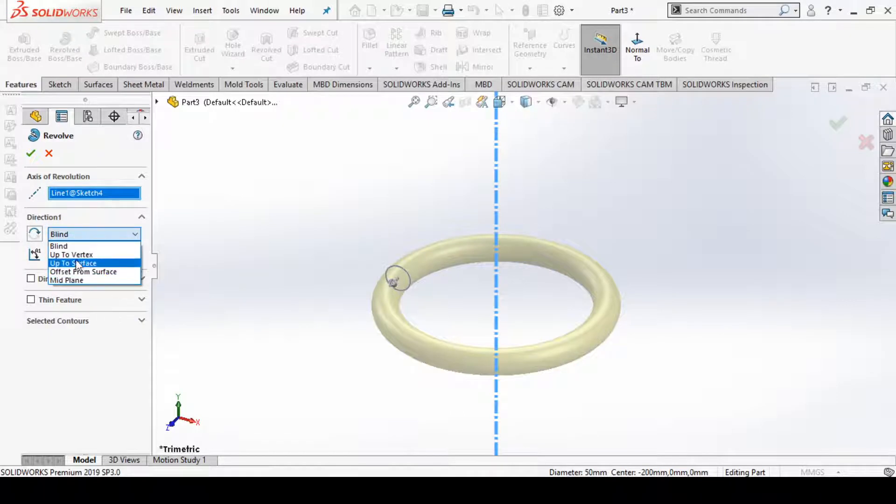
pyautogui.click(71, 249)
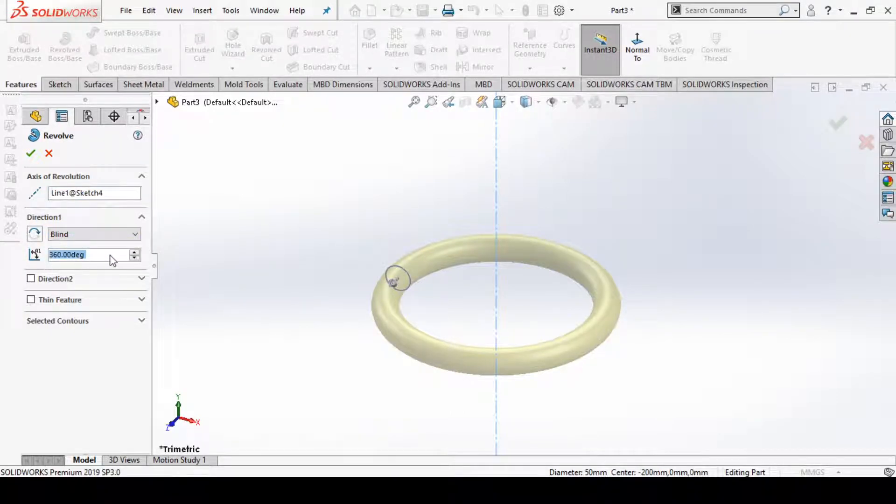
# - Set the Direction 1 revolve angle to 150 degrees and inspect the previewed arc from several directions
pyautogui.click(94, 253)
pyautogui.write('150')
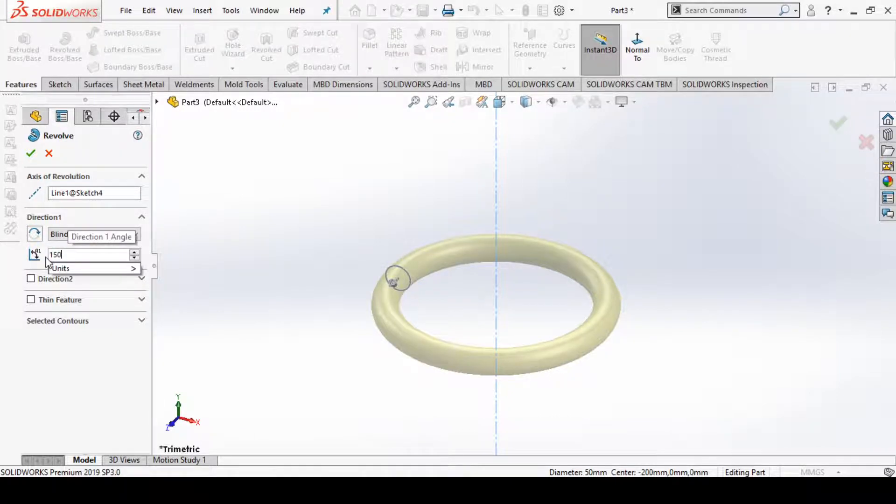
pyautogui.press('Return')
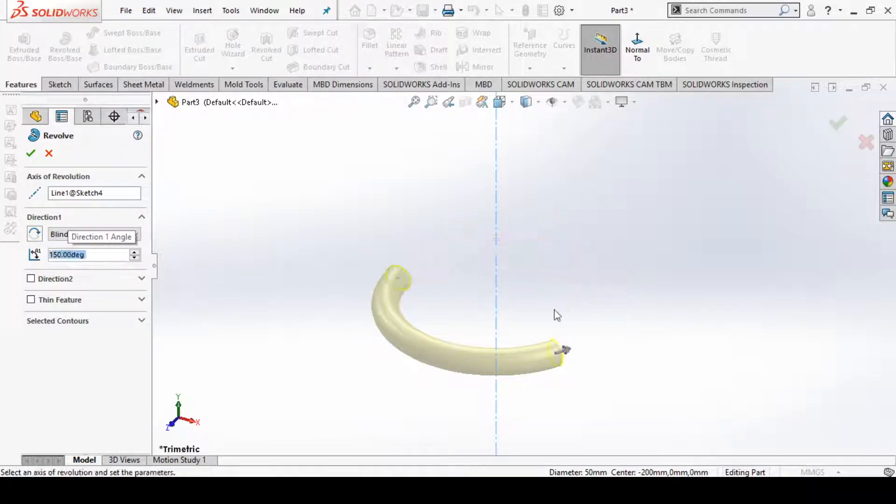
pyautogui.moveTo(555, 316); pyautogui.dragTo(428, 377, button='middle')
pyautogui.click(637, 45)
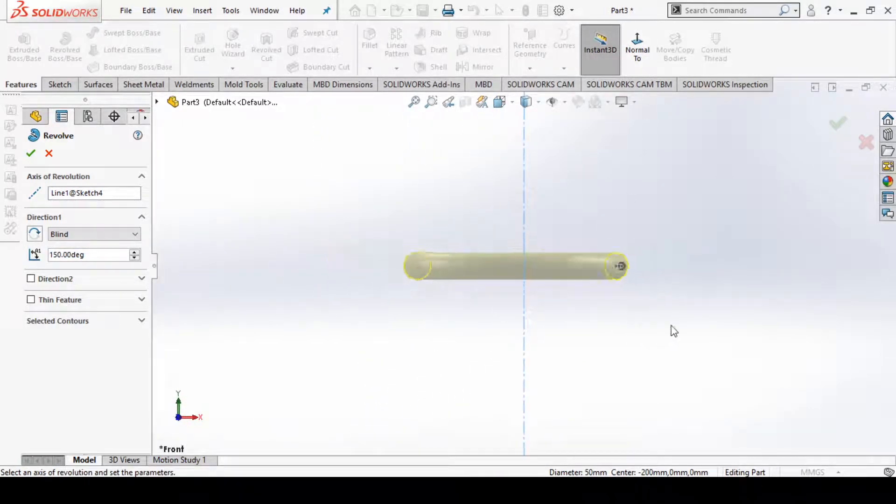
pyautogui.moveTo(672, 330); pyautogui.dragTo(481, 365, button='middle')
pyautogui.moveTo(439, 300); pyautogui.dragTo(306, 362, button='middle')
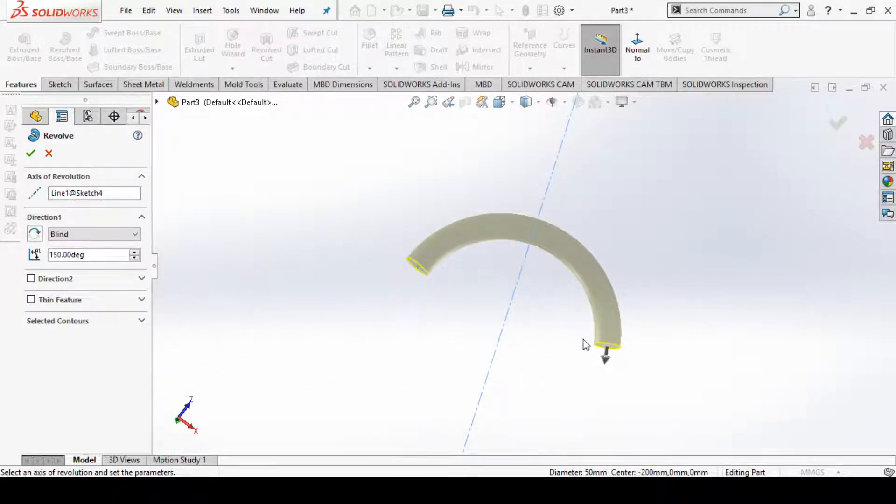
# - Try Direction 1 revolve angles of 300 degrees and 360 degrees
pyautogui.click(88, 257)
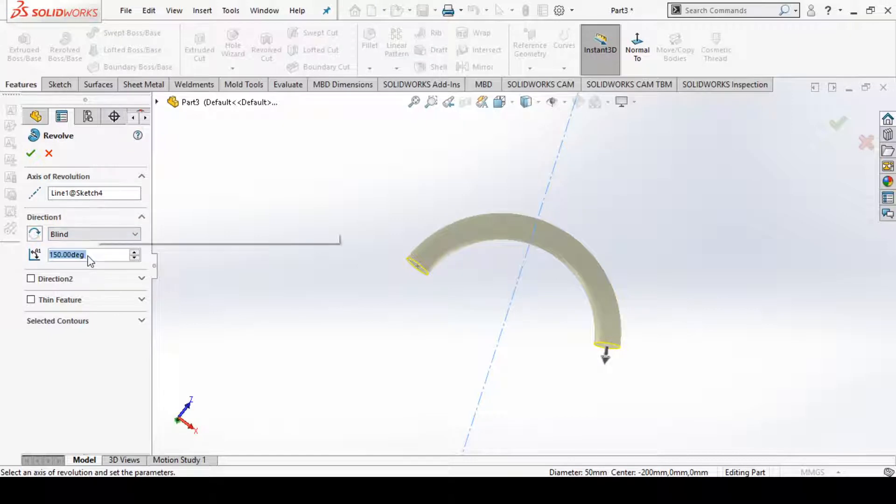
pyautogui.write('300')
pyautogui.press('Return')
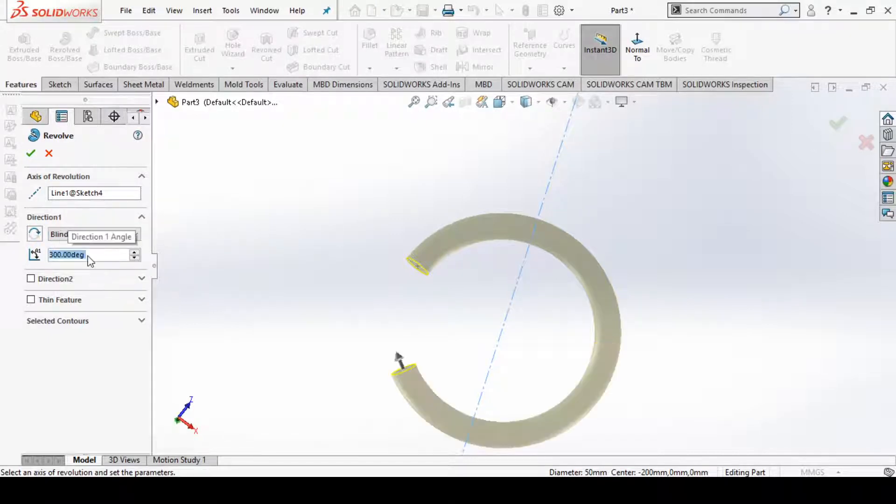
pyautogui.write('360')
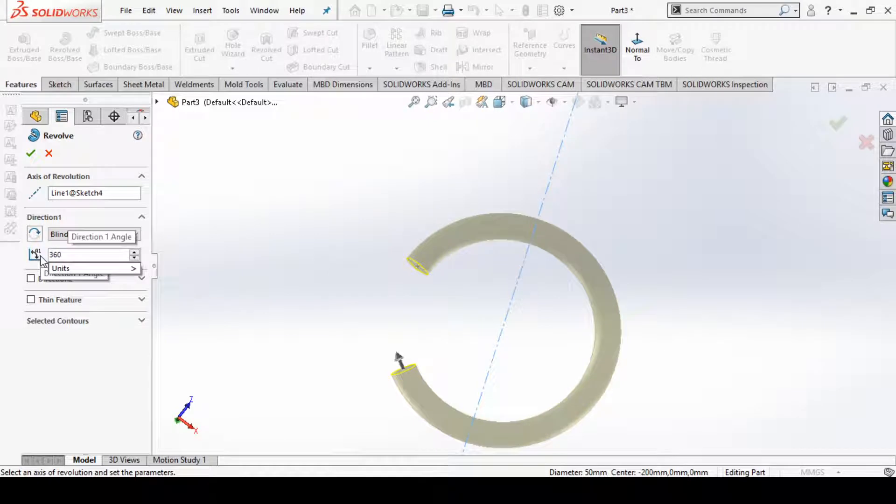
pyautogui.press('Return')
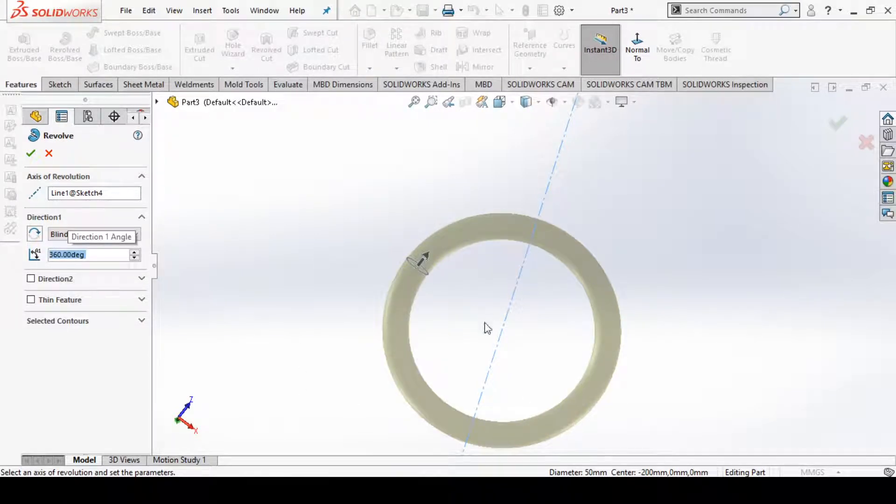
# - Set the Direction 1 revolve angle to 120 degrees
pyautogui.write('120')
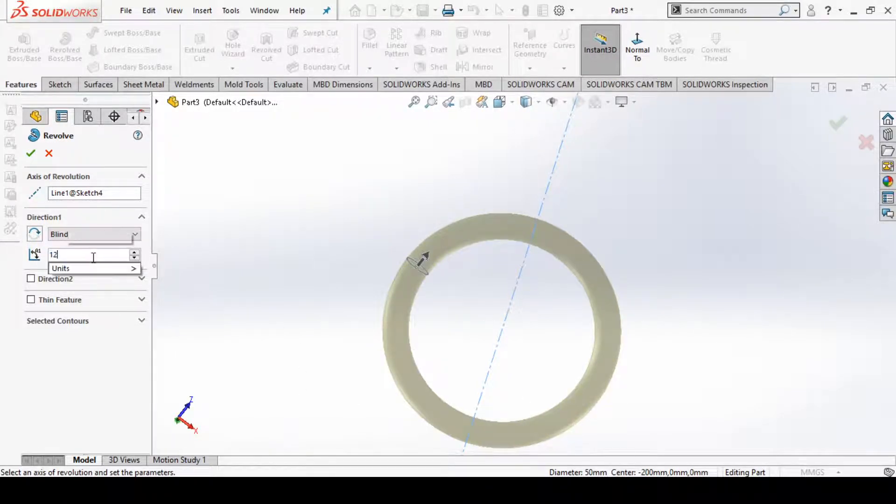
pyautogui.press('Return')
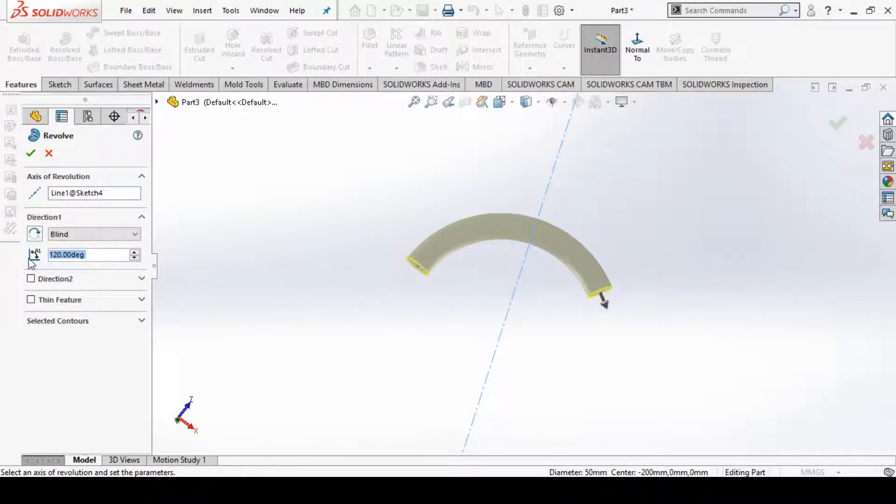
# - Enable Direction 2 of the revolve as Blind with a 90 degree angle and inspect the preview from several directions
pyautogui.click(31, 279)
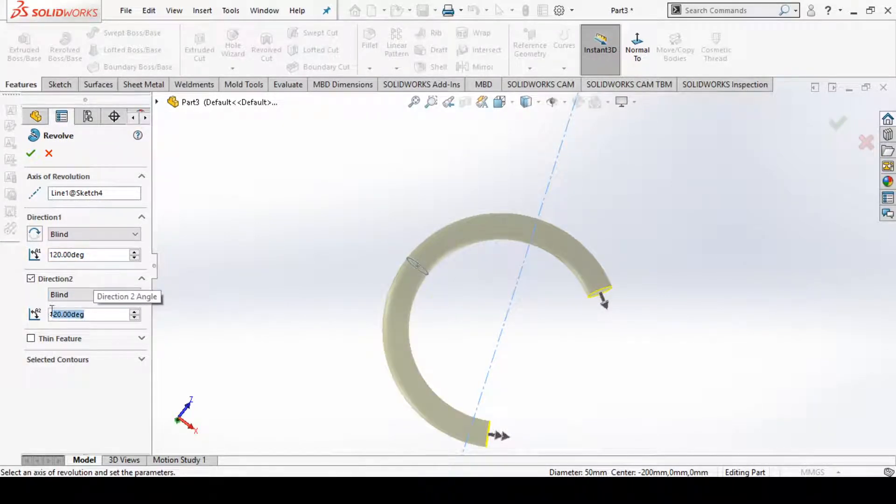
pyautogui.write('90')
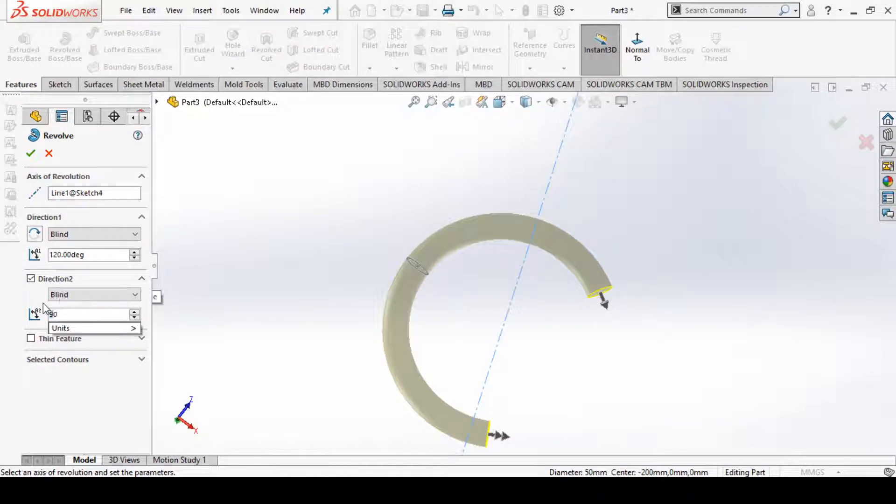
pyautogui.press('Return')
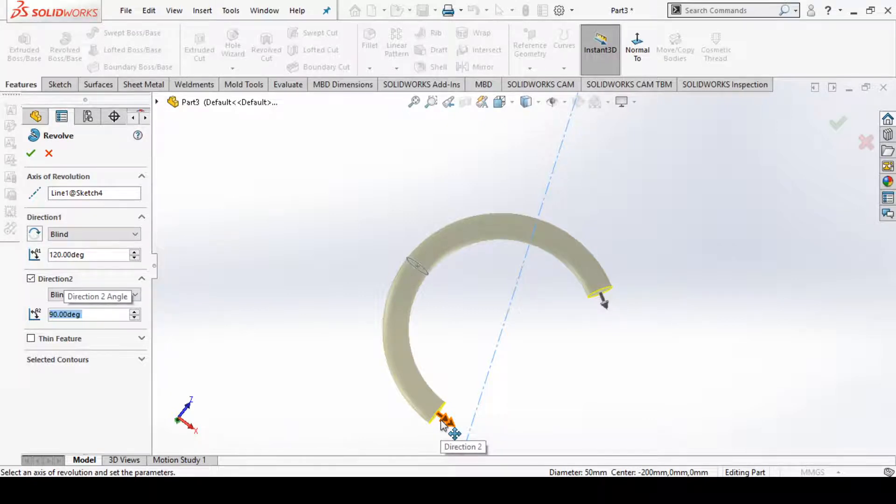
pyautogui.moveTo(630, 330); pyautogui.dragTo(612, 304, button='middle')
pyautogui.click(638, 56)
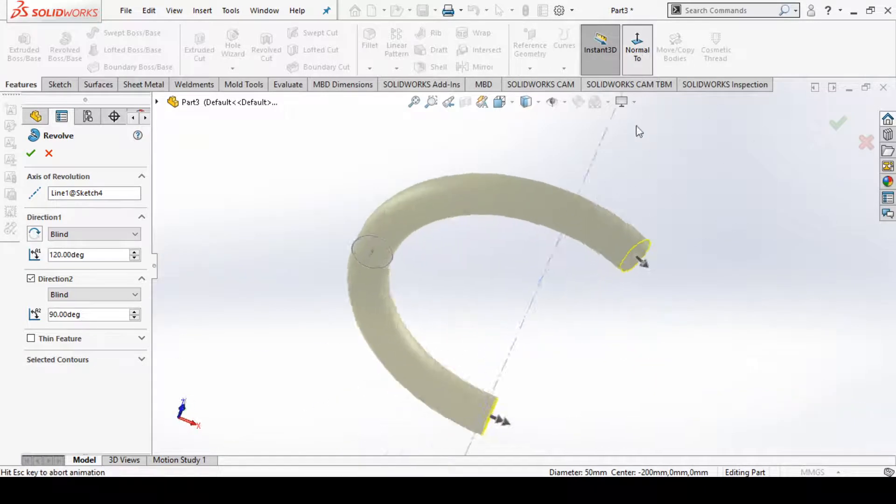
pyautogui.moveTo(688, 272); pyautogui.dragTo(667, 337, button='middle')
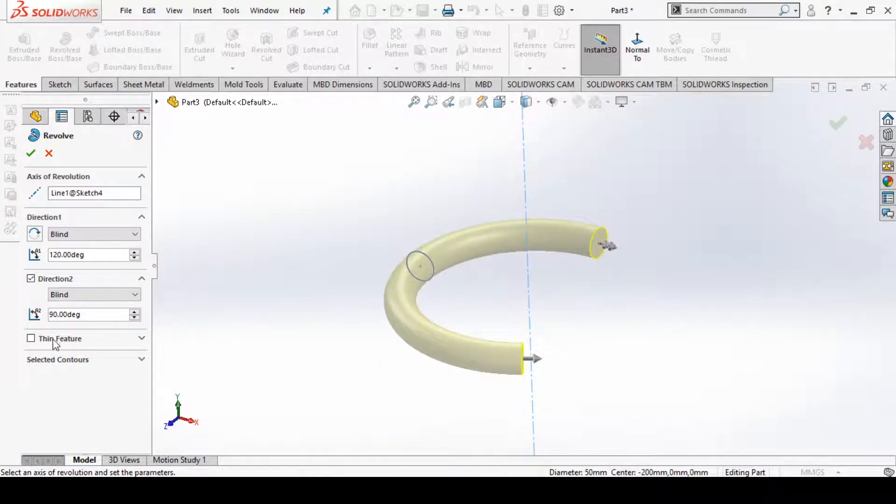
# - Make the revolve a One-Direction thin feature 5 mm thick, complete it, and inspect the hollow tube
pyautogui.click(31, 339)
pyautogui.moveTo(637, 348); pyautogui.dragTo(672, 319, button='middle')
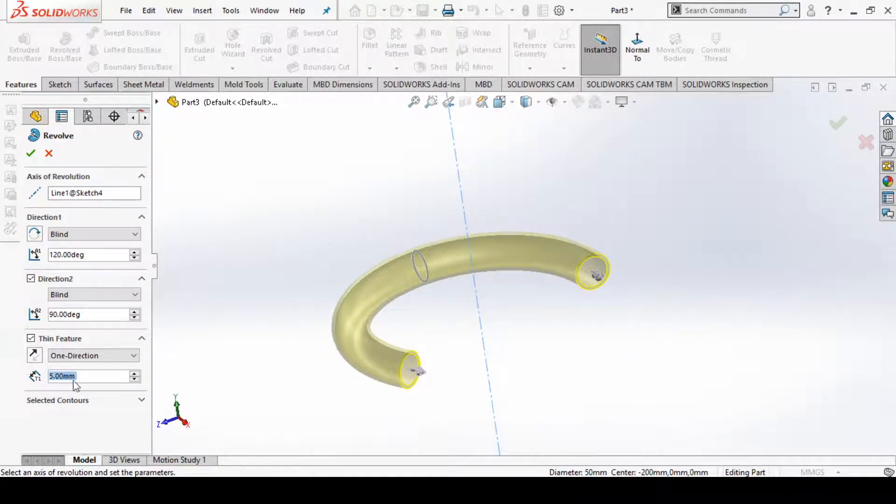
pyautogui.click(79, 400)
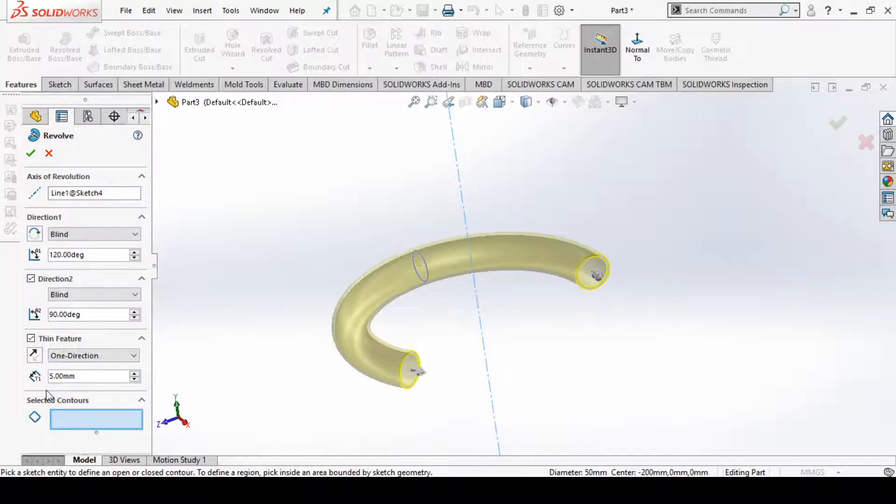
pyautogui.click(71, 294)
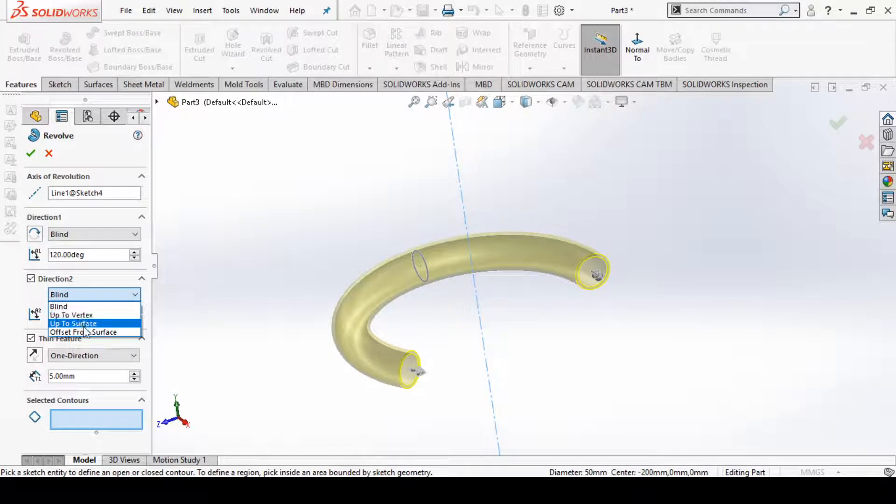
pyautogui.click(52, 306)
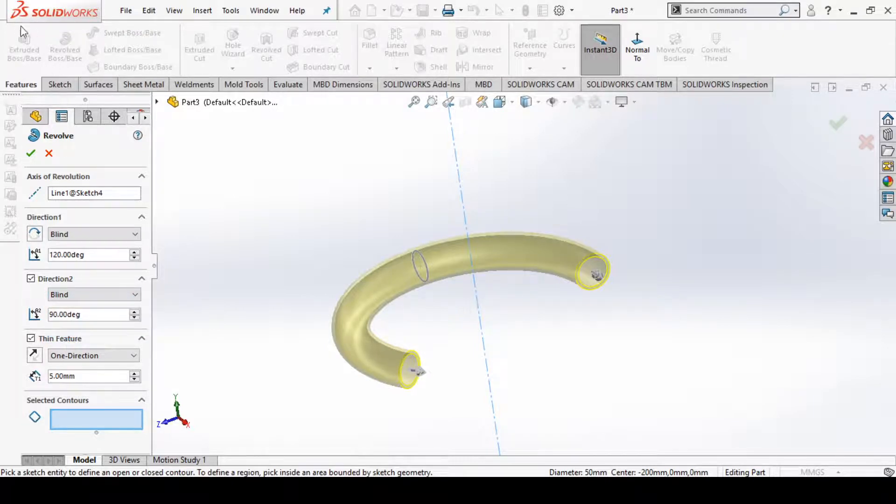
pyautogui.click(31, 153)
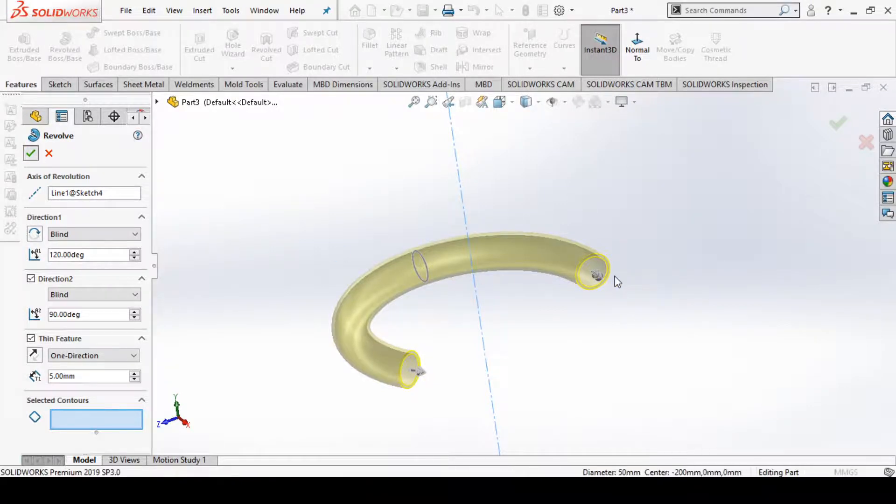
pyautogui.moveTo(667, 275); pyautogui.dragTo(668, 334, button='middle')
pyautogui.scroll(1, 566, 340)
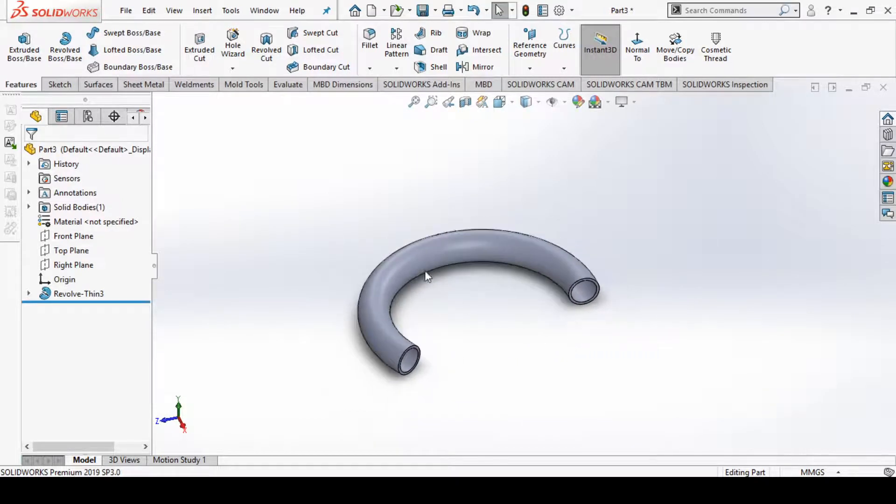
pyautogui.scroll(-2, 404, 261)
pyautogui.scroll(2, 405, 262)
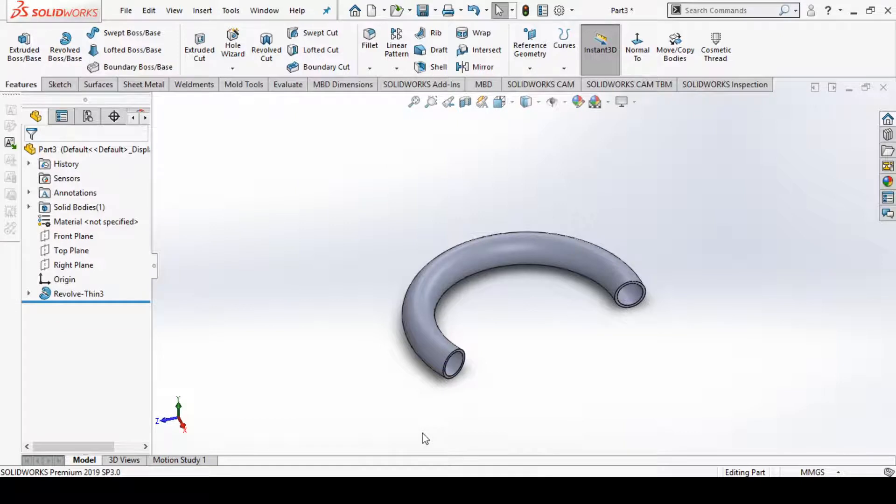
# - Create a new part with a sketch open on the Front Plane
pyautogui.hotkey('ctrl', 'n')
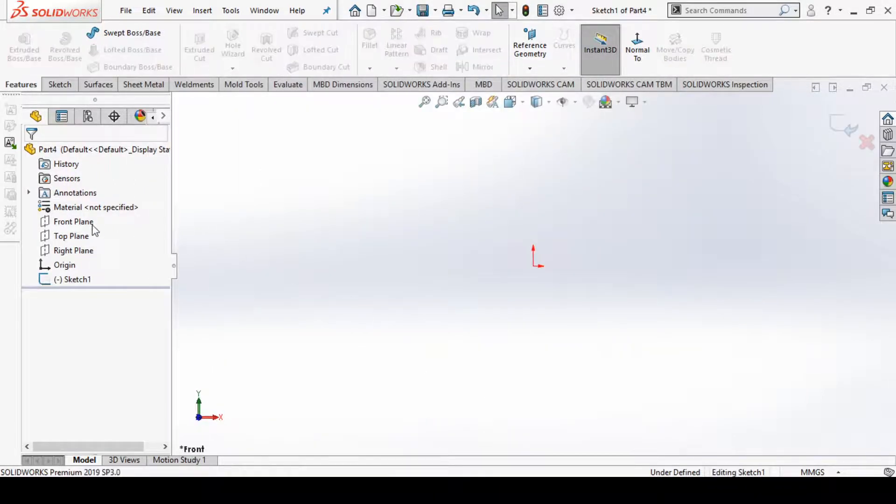
pyautogui.click(59, 225)
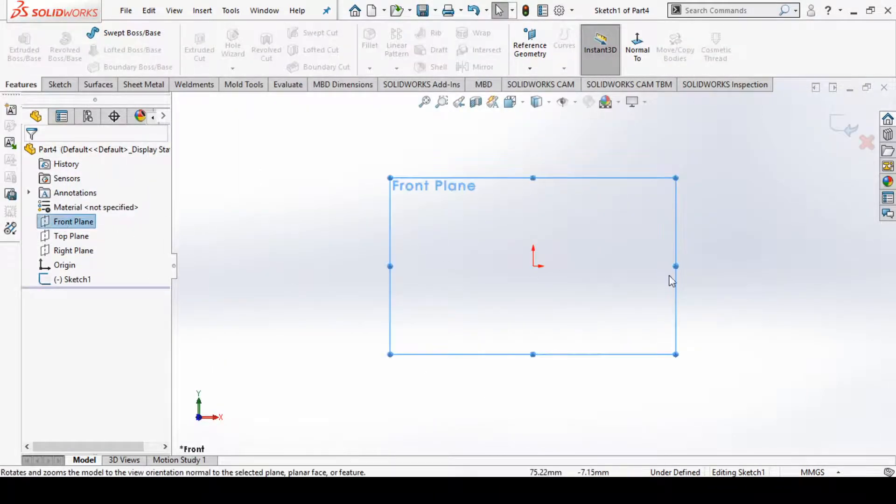
pyautogui.click(691, 232)
# - Sketch a vertical construction line of infinite length through the origin
pyautogui.click(59, 84)
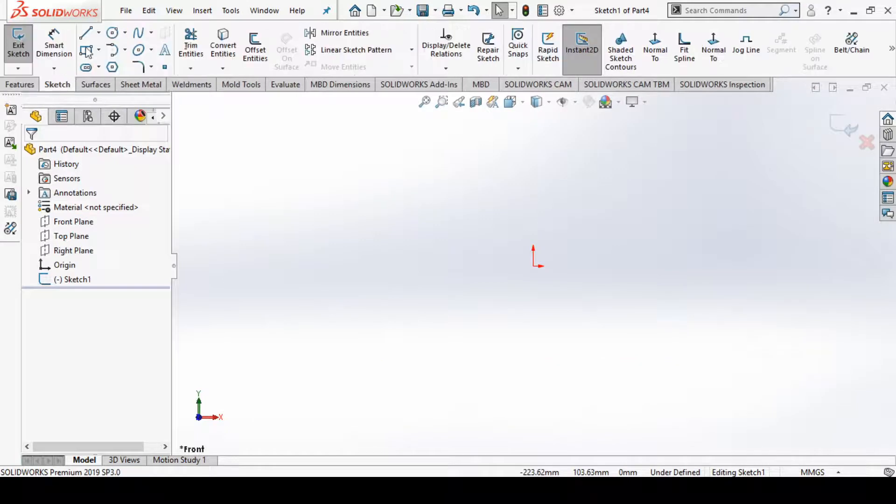
pyautogui.click(85, 33)
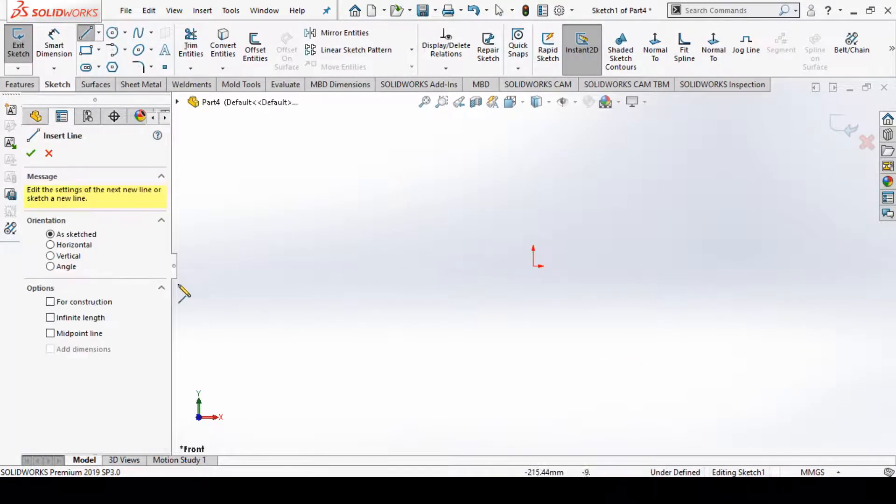
pyautogui.click(69, 255)
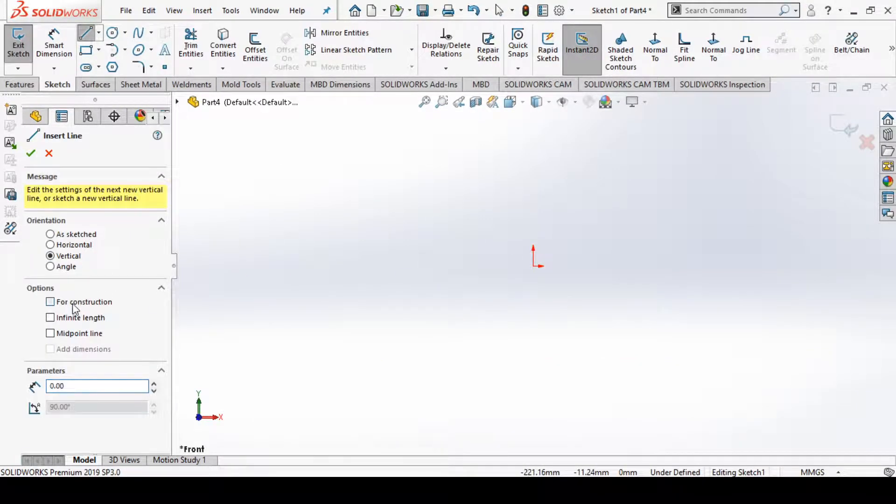
pyautogui.click(76, 322)
pyautogui.click(533, 265)
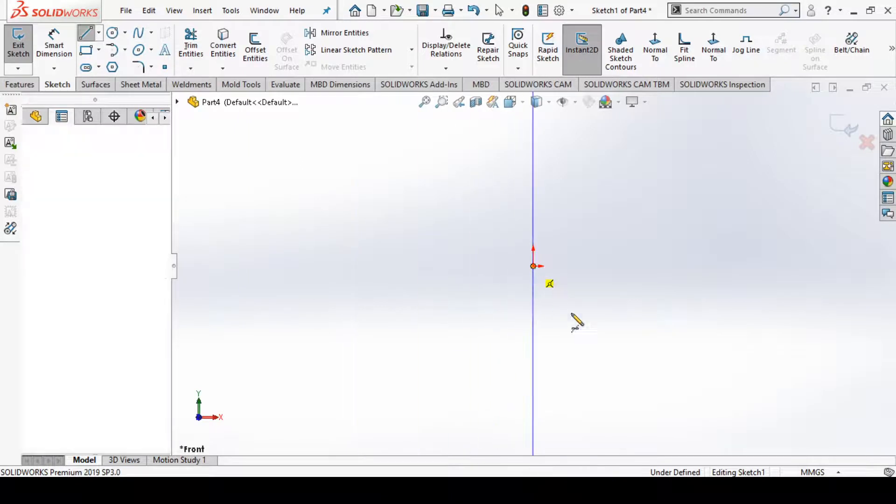
pyautogui.click(31, 154)
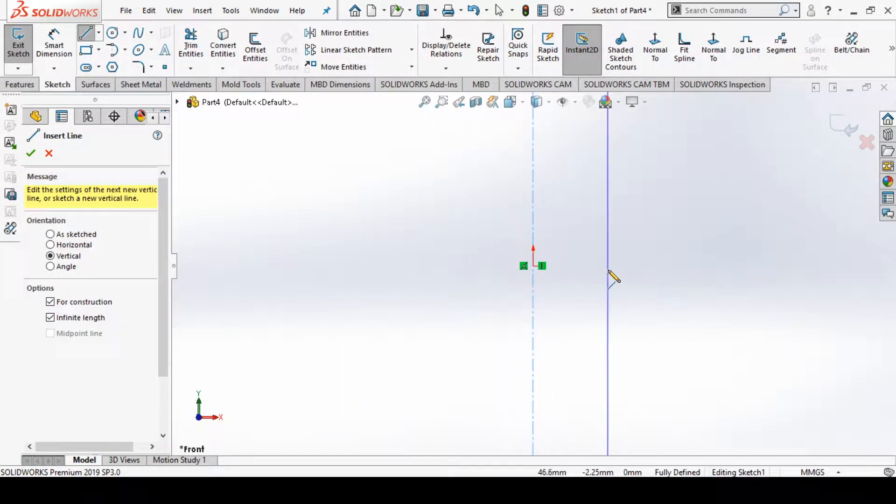
pyautogui.press('Escape')
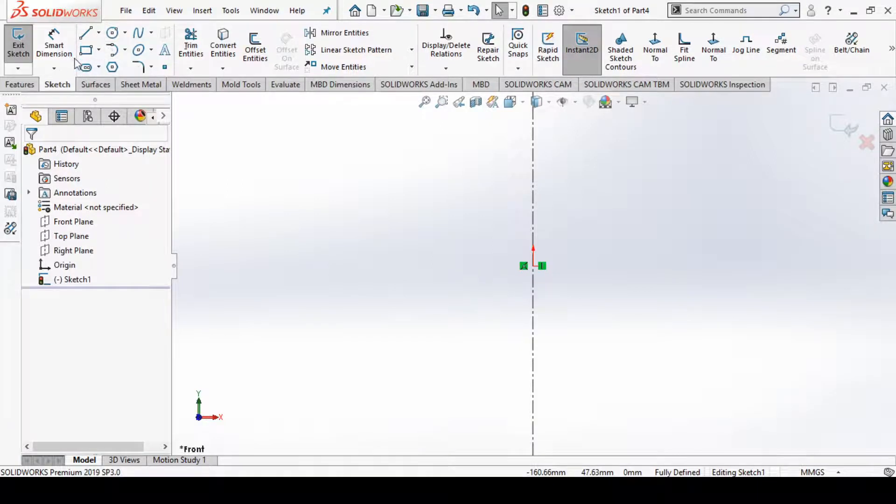
# - Sketch a second infinite vertical construction line about 31 mm to the left of the origin line
pyautogui.click(85, 33)
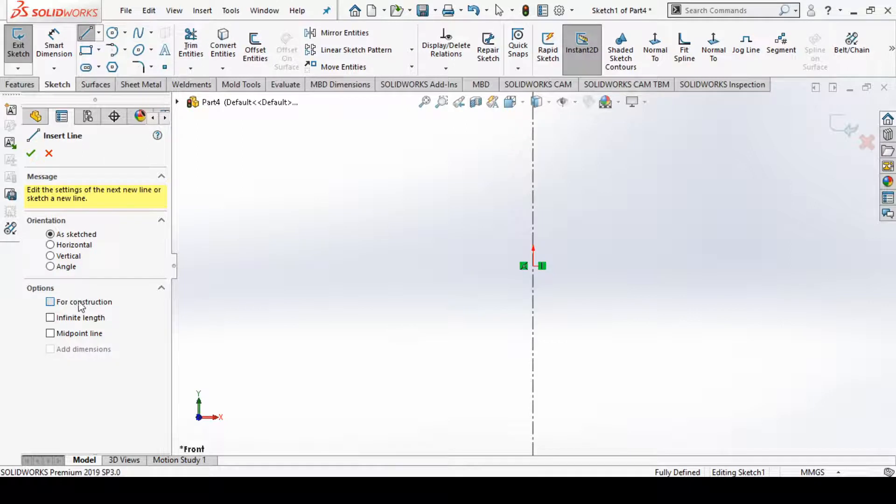
pyautogui.click(82, 319)
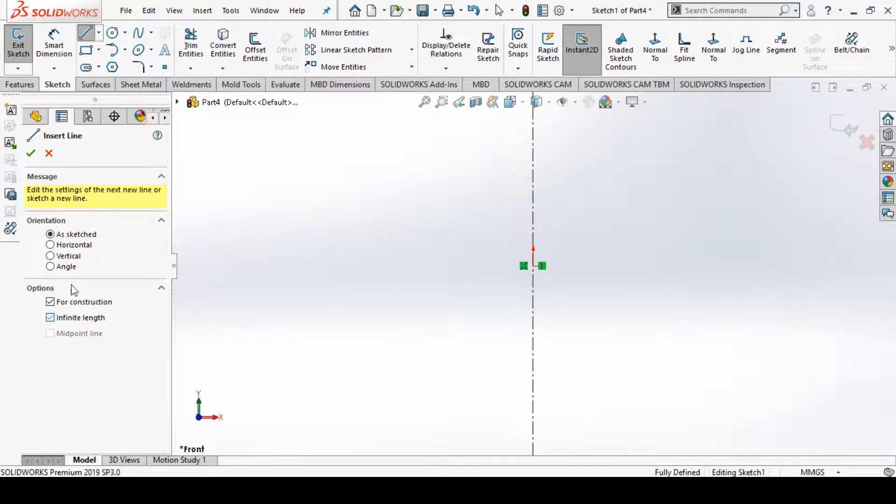
pyautogui.click(64, 258)
pyautogui.click(484, 301)
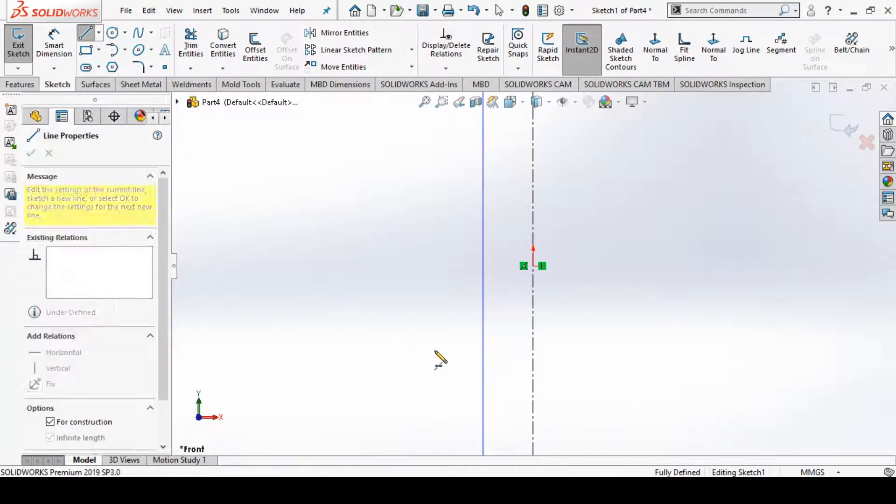
pyautogui.press('Escape')
# - Dimension the distance between the two vertical construction lines as 25 mm
pyautogui.click(54, 44)
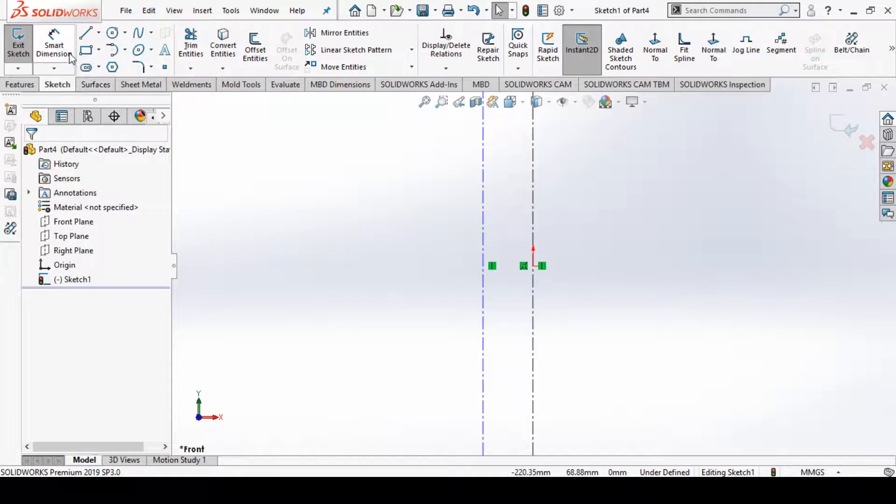
pyautogui.click(484, 225)
pyautogui.click(533, 224)
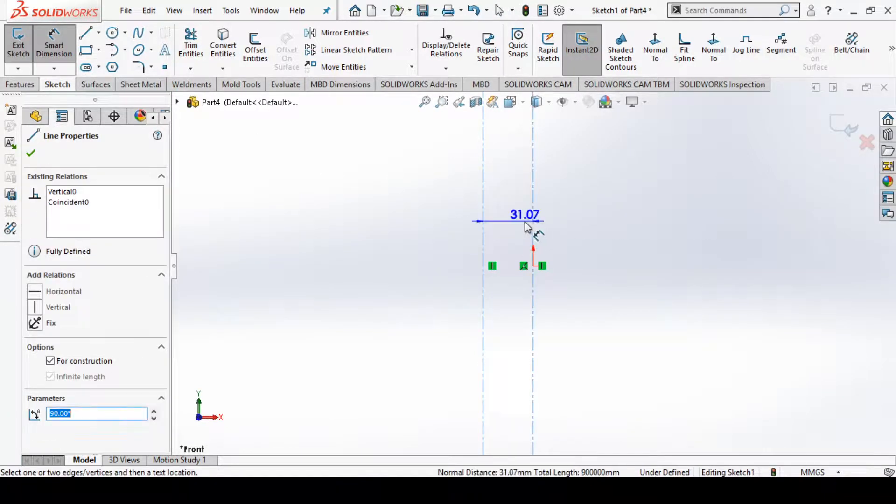
pyautogui.click(517, 245)
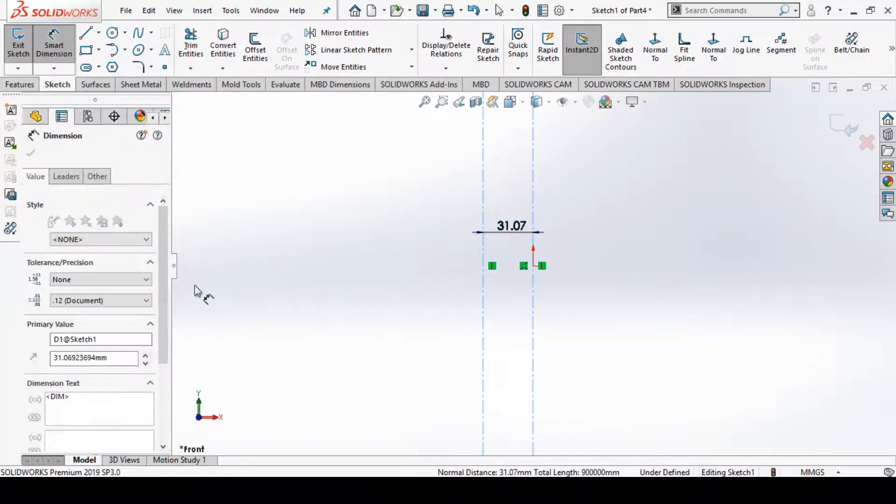
pyautogui.write('25')
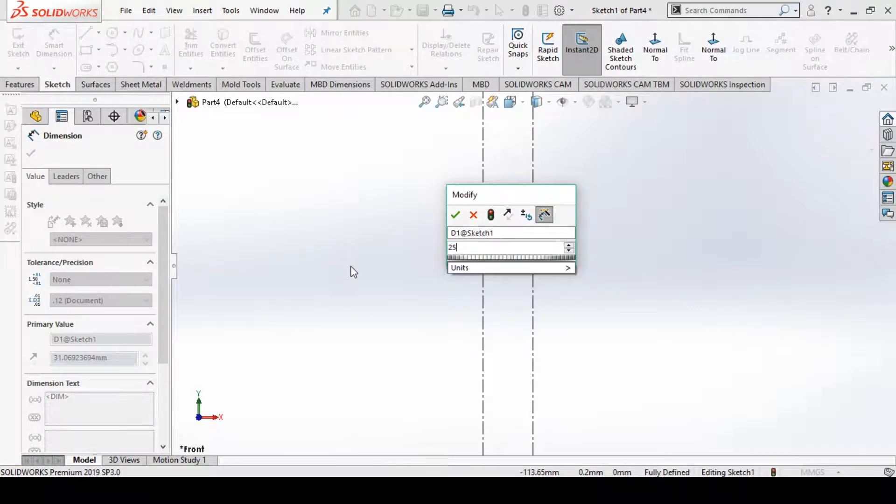
pyautogui.press('Return')
pyautogui.press('Escape')
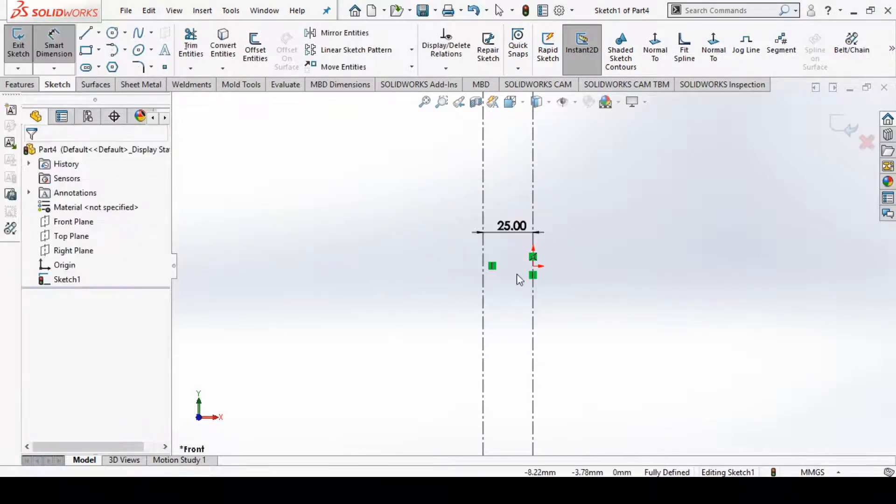
# - Sketch connected lines: a vertical along the left construction line, a horizontal about 68 mm leftward, a short vertical upward, and a horizontal back to the construction line
pyautogui.click(86, 34)
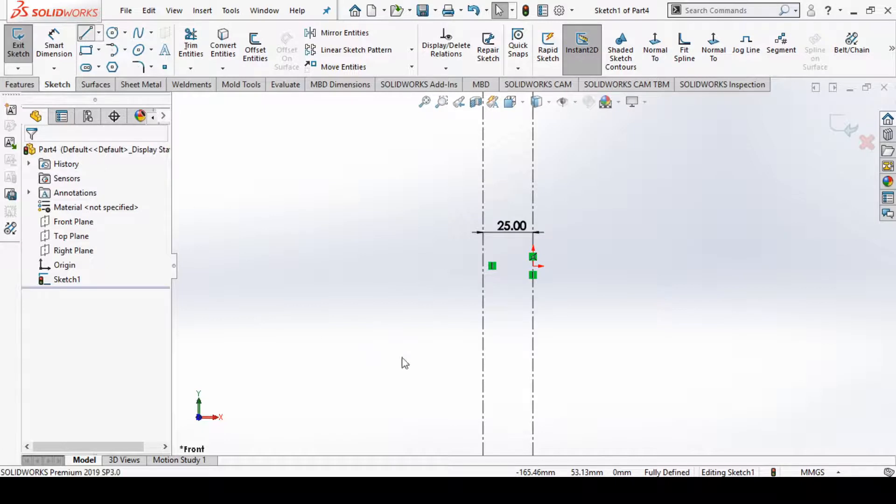
pyautogui.click(483, 397)
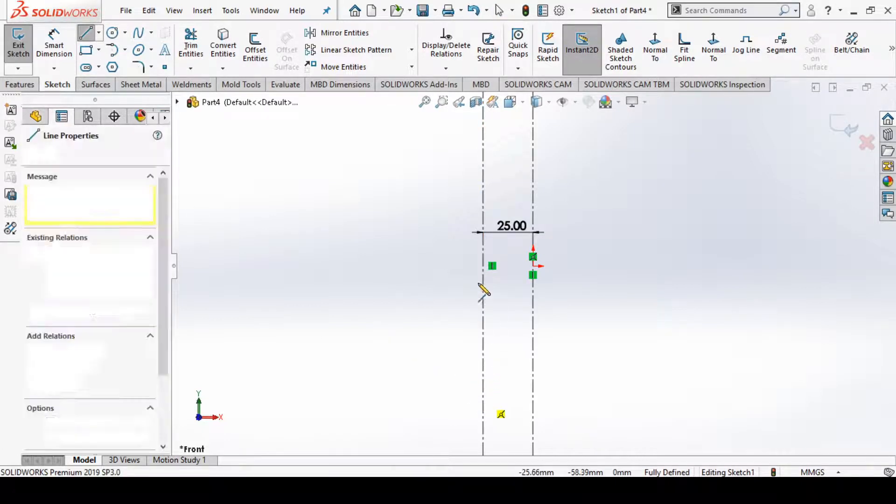
pyautogui.click(483, 193)
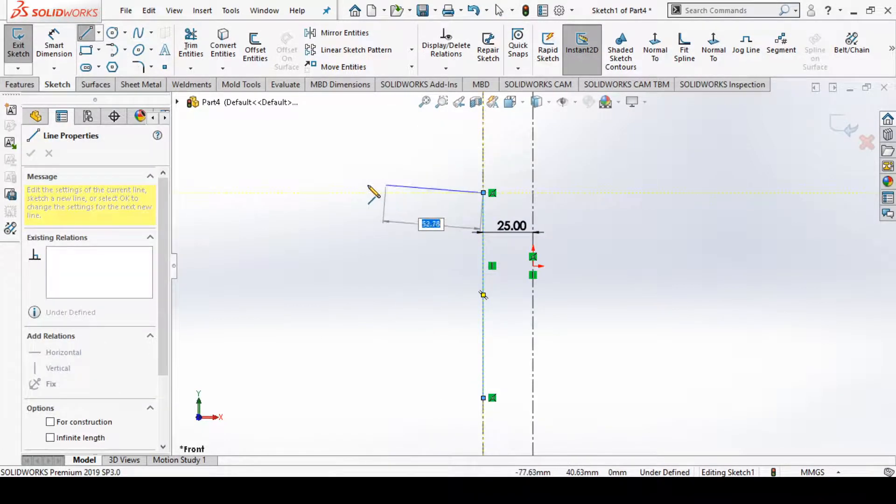
pyautogui.doubleClick(347, 193)
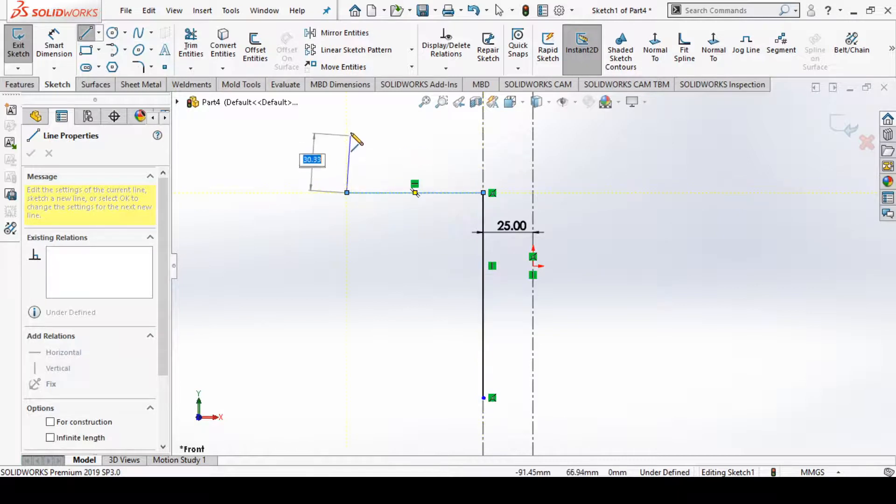
pyautogui.click(347, 130)
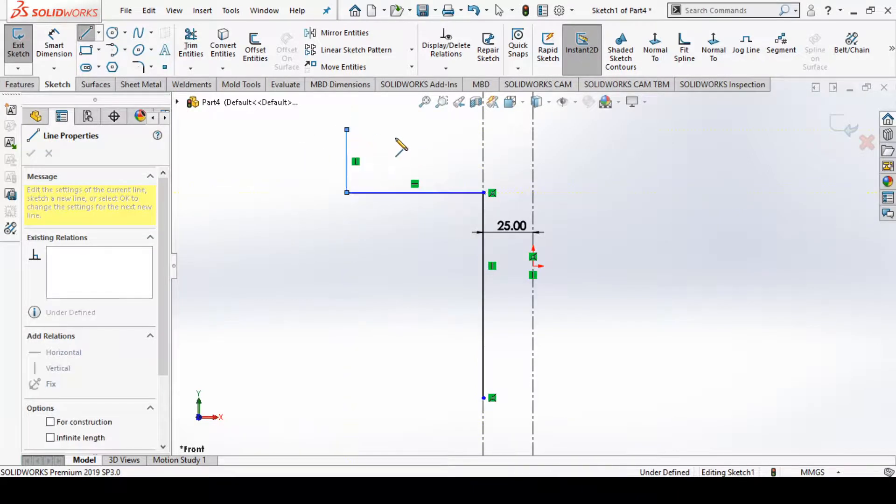
pyautogui.doubleClick(483, 130)
pyautogui.press('Escape')
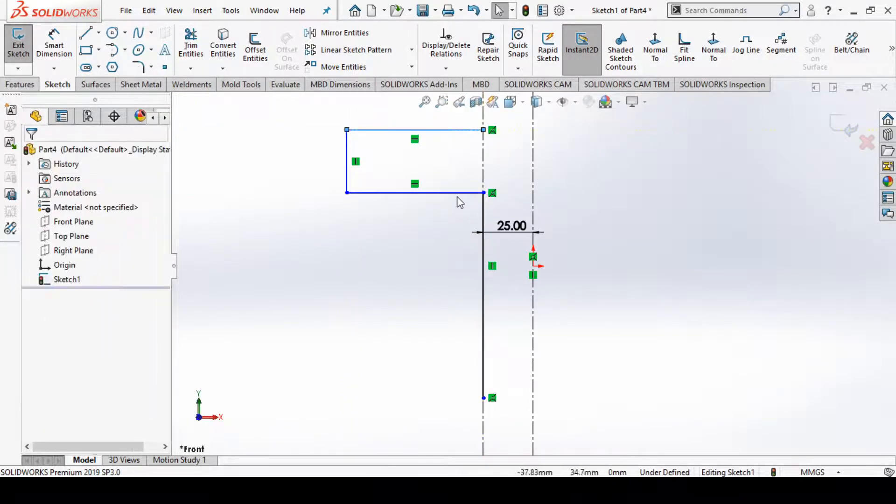
# - Delete the lower horizontal line joining the short left vertical to the long vertical line
pyautogui.click(456, 199)
pyautogui.press('Delete')
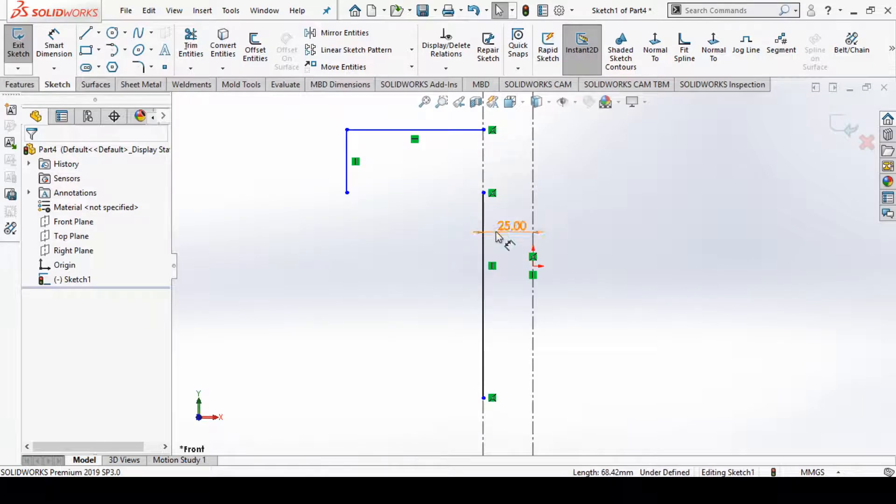
# - Replace the solid vertical line by completing the closed inverted-L profile, with a stem about 94 mm long and 25 mm wide against the left construction line
pyautogui.click(483, 270)
pyautogui.press('Delete')
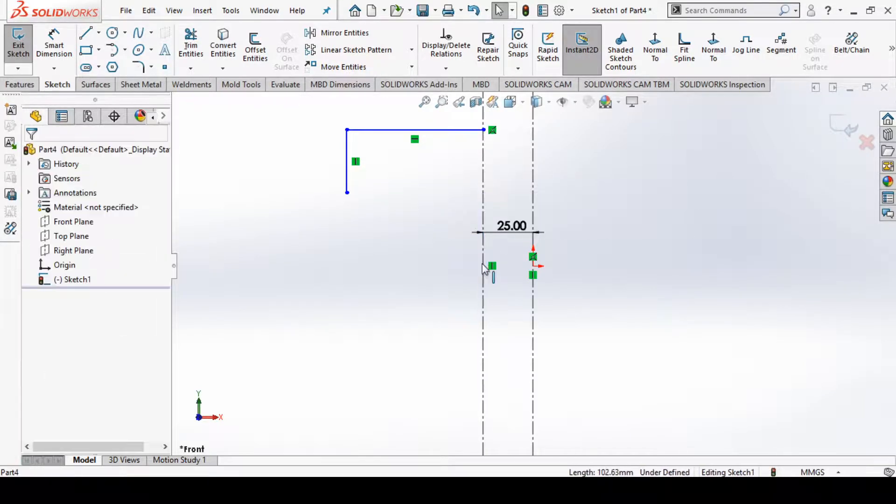
pyautogui.click(85, 32)
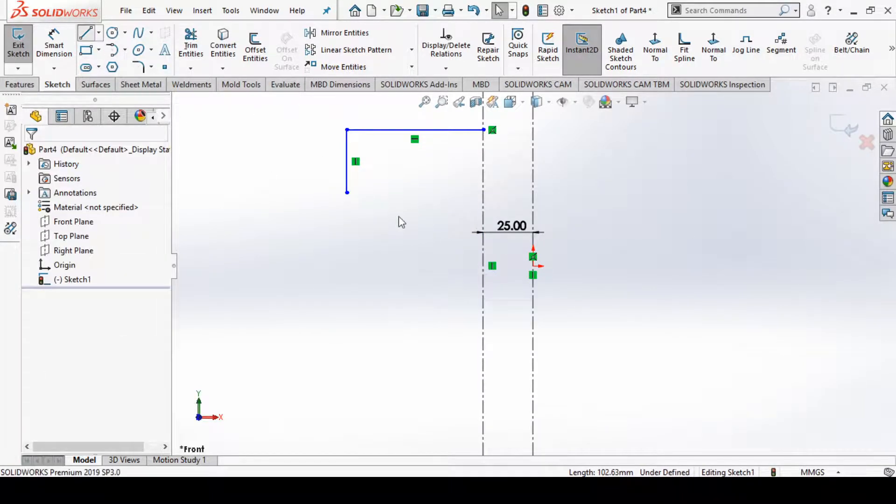
pyautogui.click(347, 193)
pyautogui.click(434, 192)
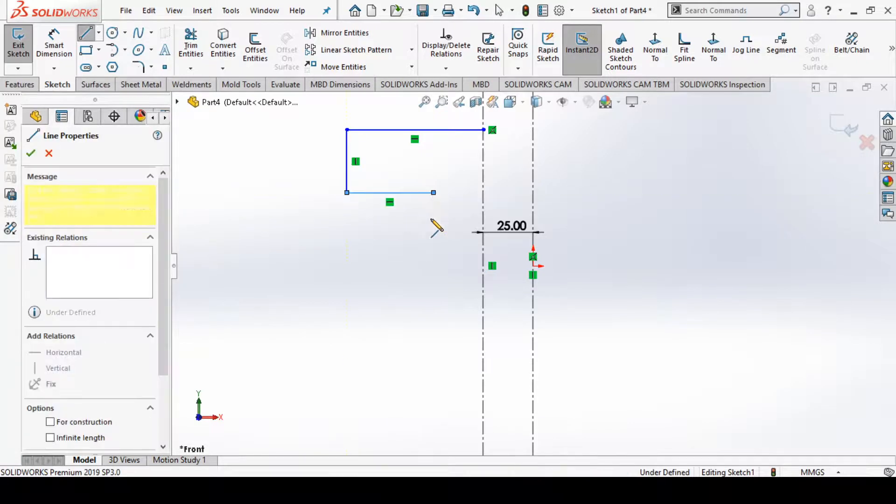
pyautogui.click(434, 381)
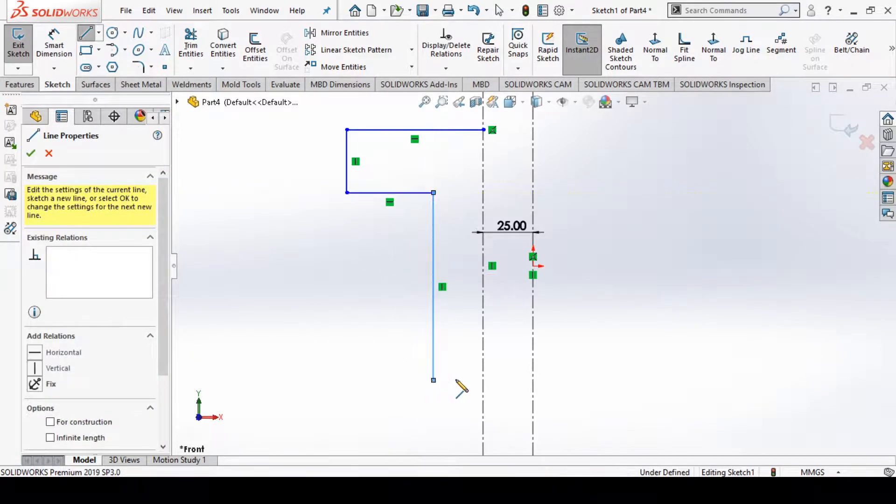
pyautogui.click(483, 381)
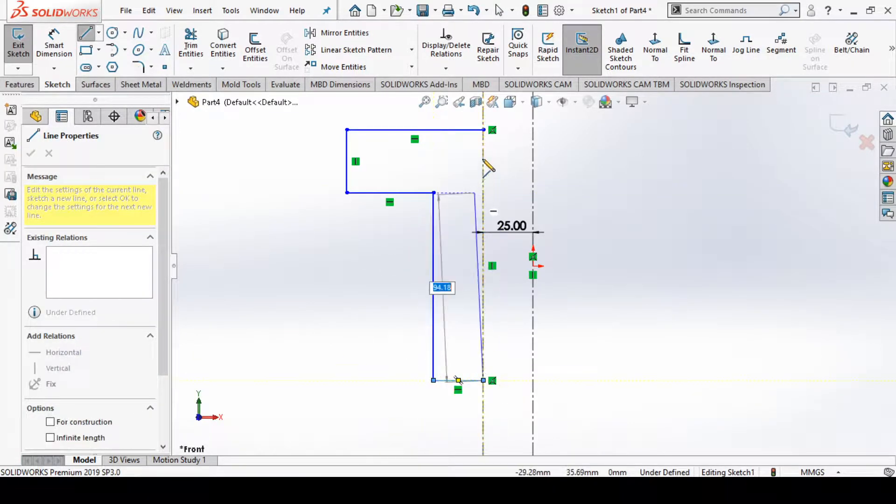
pyautogui.click(483, 130)
pyautogui.press('Escape')
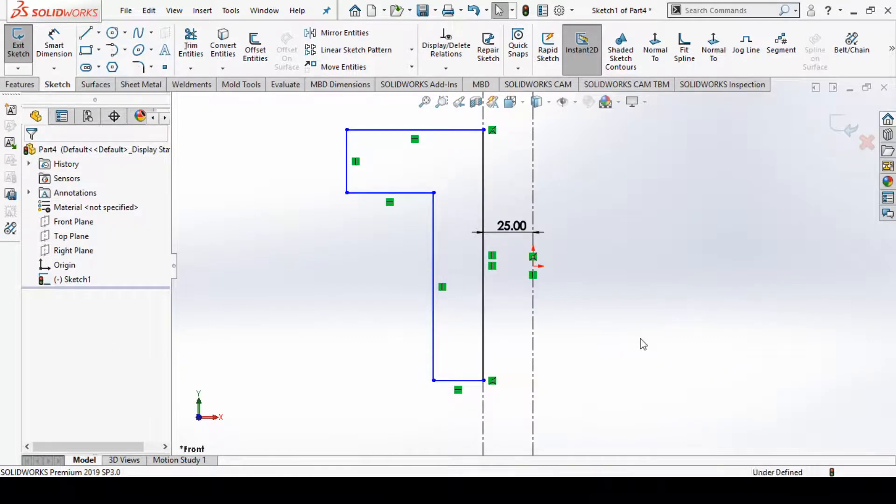
# - Add a Fix relation to the flange's short vertical, the flange's lower horizontal and the stem's outer vertical line
pyautogui.press('z')
pyautogui.moveTo(373, 139); pyautogui.dragTo(480, 366)
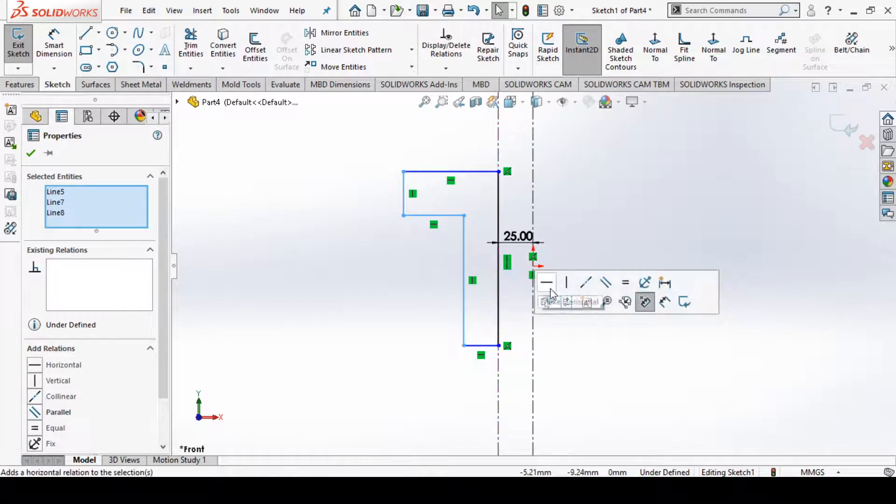
pyautogui.click(647, 293)
pyautogui.click(619, 216)
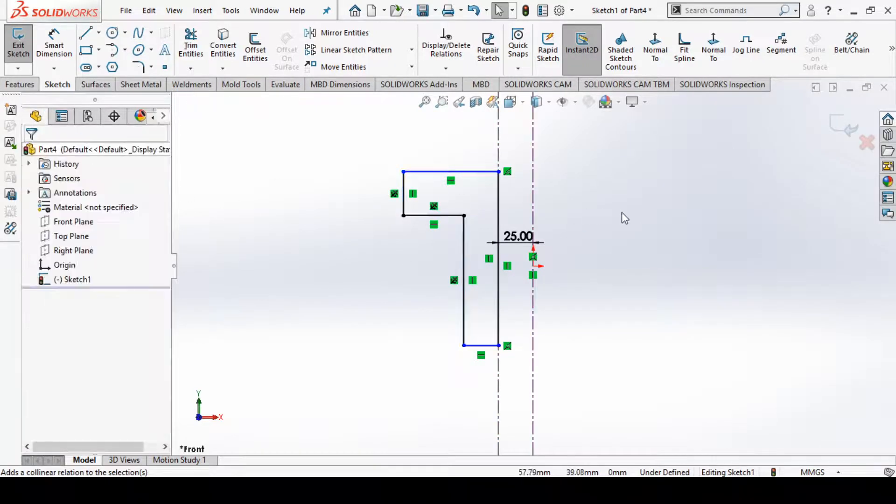
# - Fix the profile's top and bottom horizontal lines and exit the sketch
pyautogui.click(462, 171)
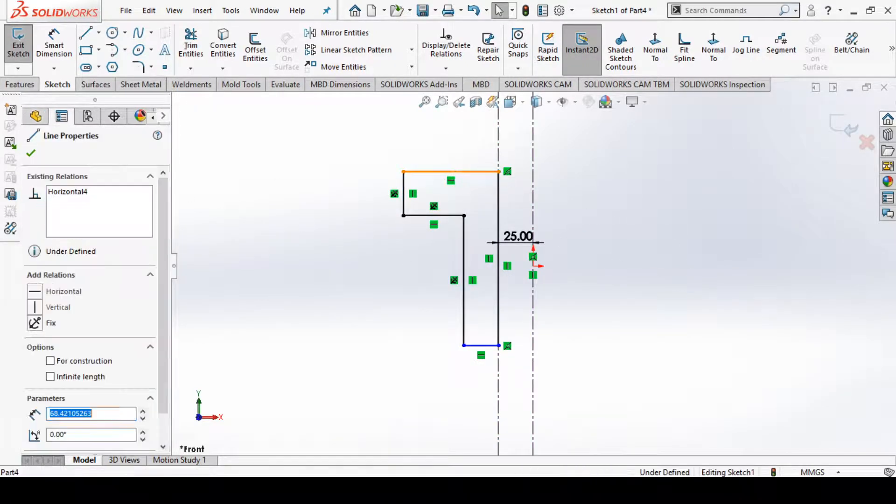
pyautogui.click(541, 132)
pyautogui.click(578, 316)
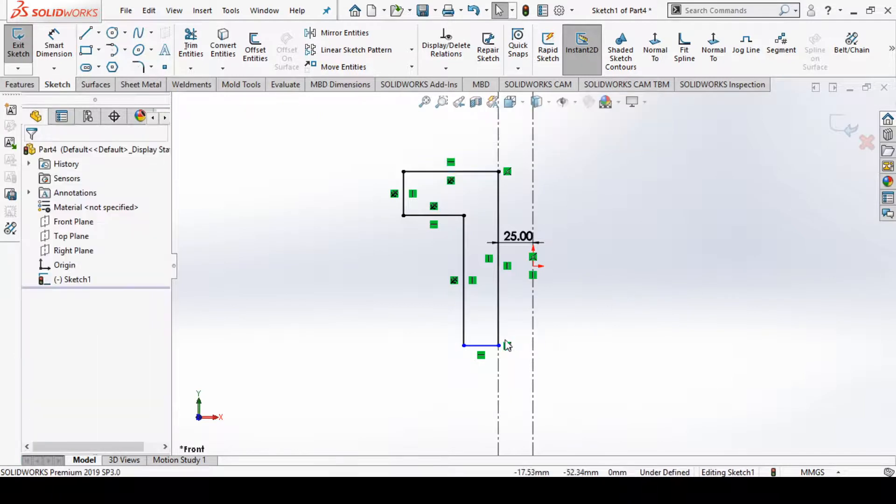
pyautogui.click(489, 347)
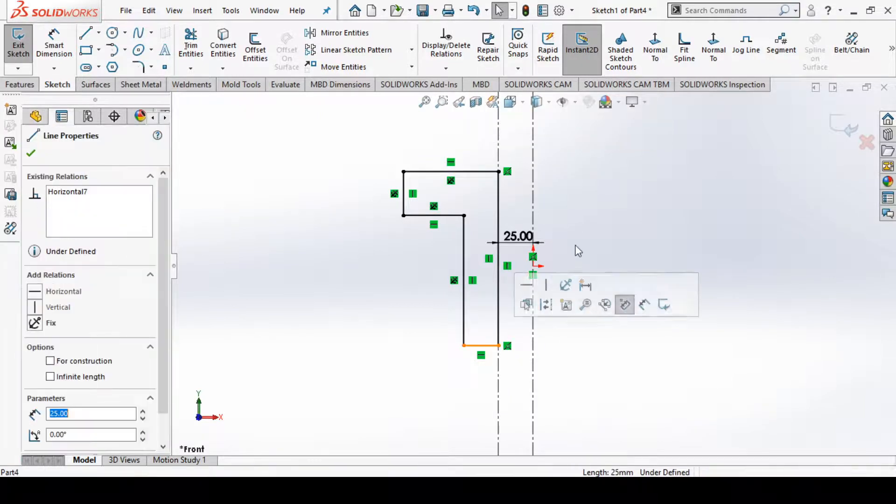
pyautogui.click(565, 285)
pyautogui.click(653, 231)
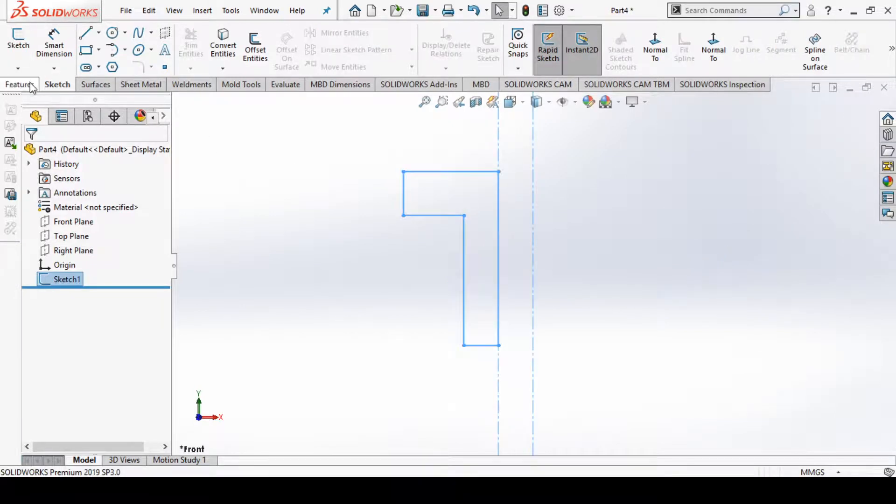
# - Start a Revolved Boss/Base, try the flange's lower edge as the axis, and select the closed profile region as the contour
pyautogui.click(64, 53)
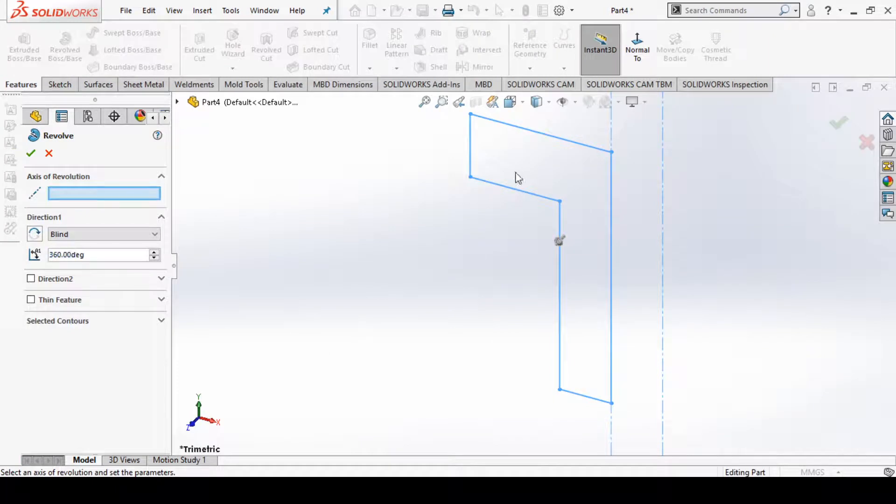
pyautogui.click(544, 197)
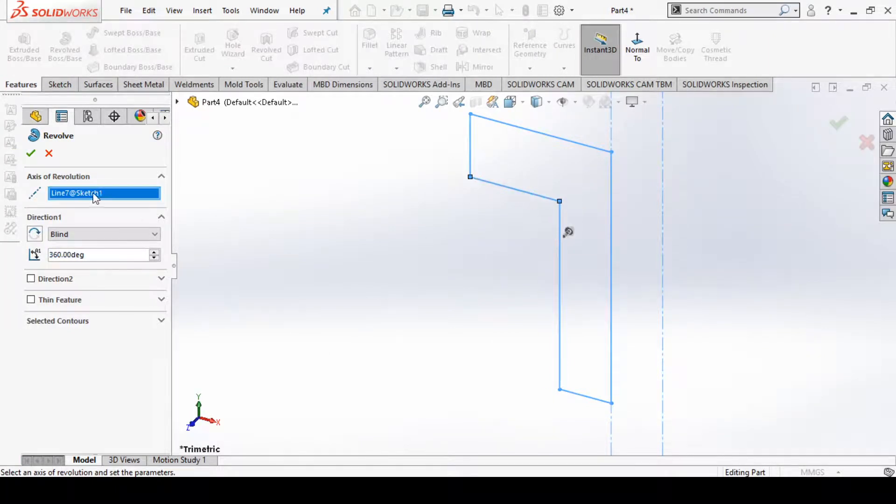
pyautogui.click(106, 322)
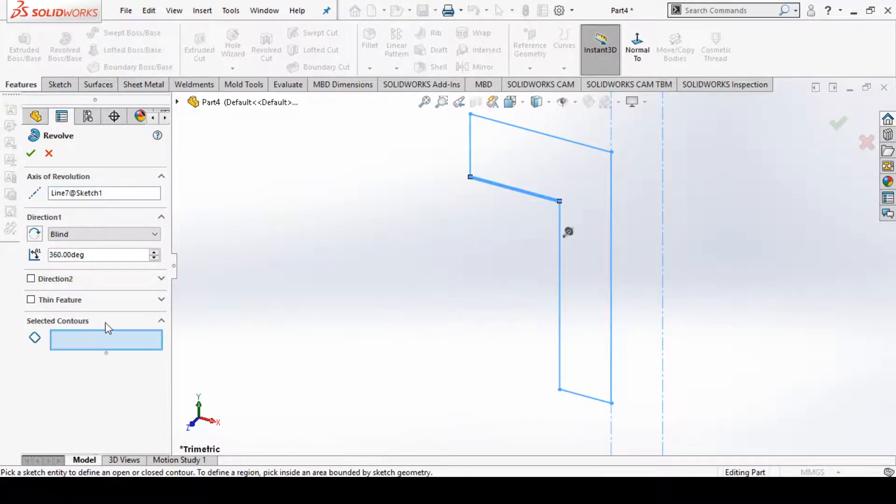
pyautogui.click(583, 287)
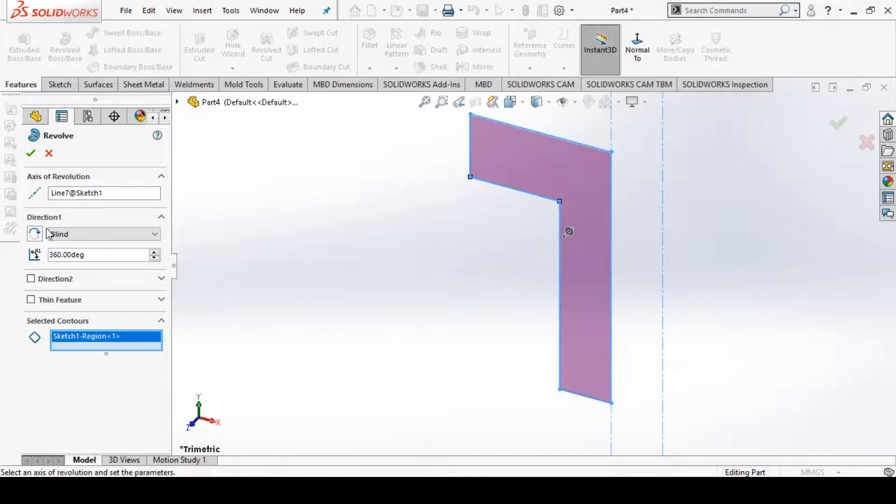
# - Replace the axis of revolution with the vertical construction line through the origin
pyautogui.click(78, 195)
pyautogui.press('Delete')
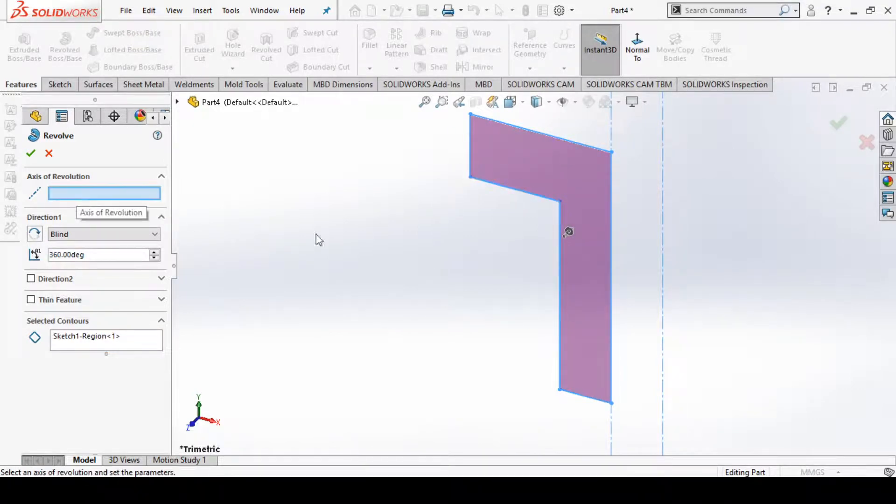
pyautogui.click(665, 257)
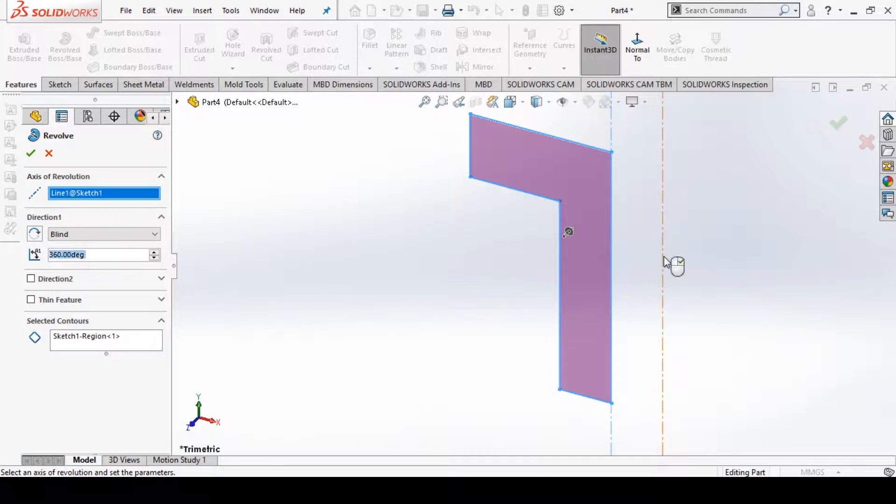
pyautogui.scroll(2, 593, 351)
pyautogui.moveTo(718, 340); pyautogui.dragTo(605, 335, button='middle')
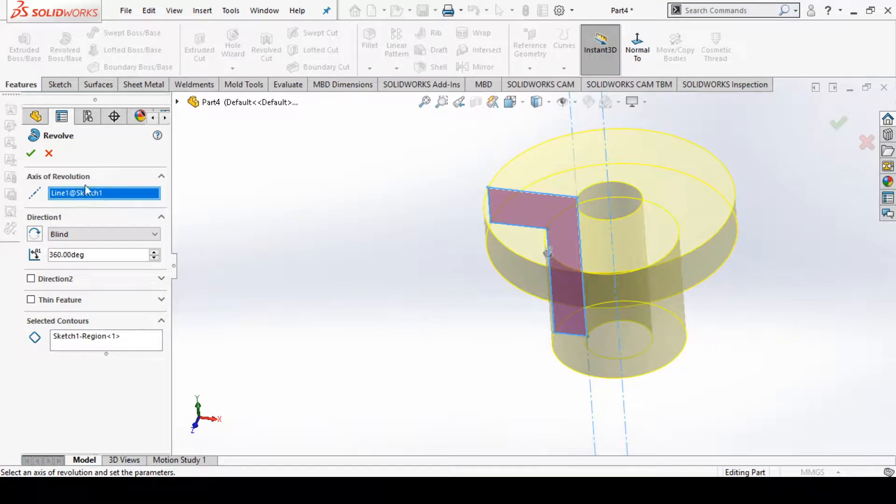
# - Enable Direction 2 for the revolve and set the angles to 120° for Direction 1 and 90° for Direction 2
pyautogui.click(32, 279)
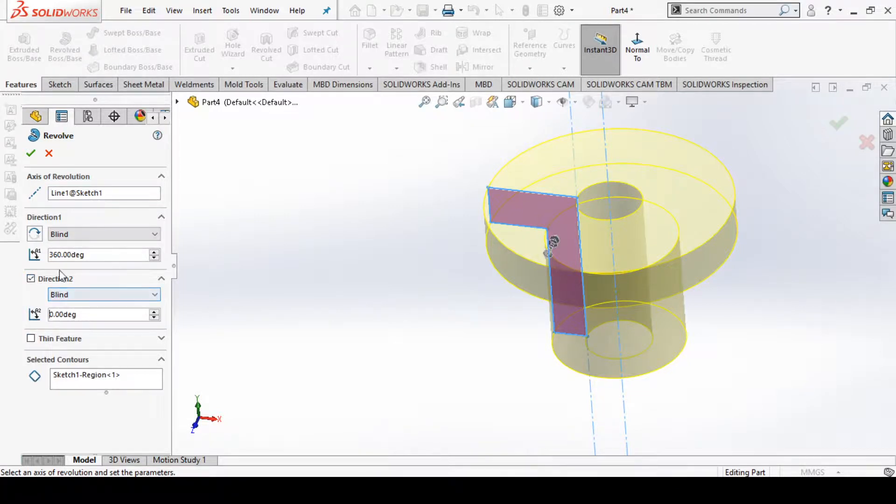
pyautogui.doubleClick(66, 256)
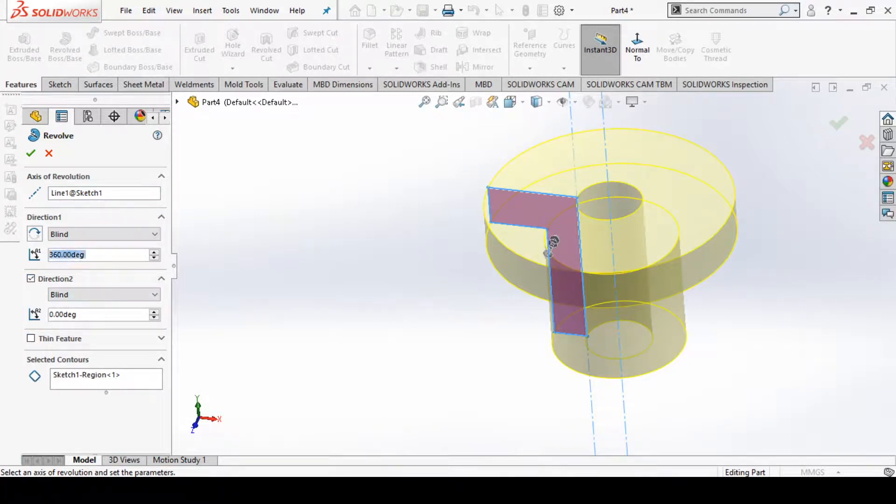
pyautogui.write('120')
pyautogui.press('Return')
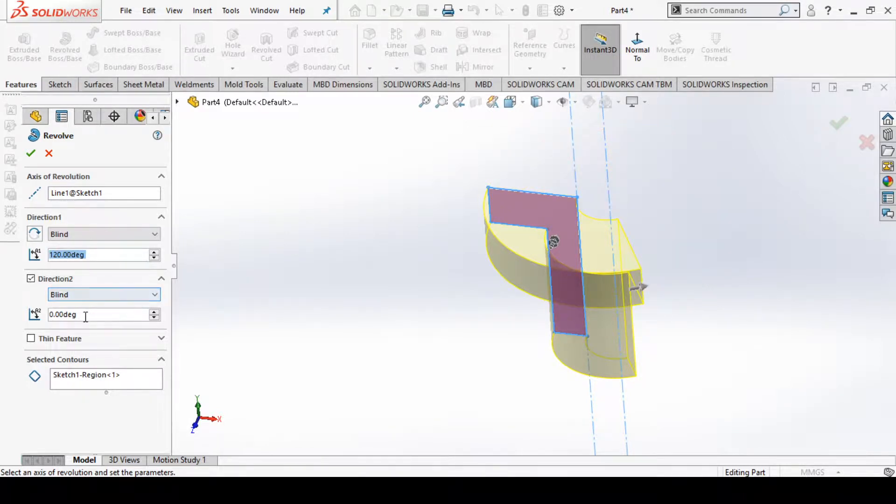
pyautogui.click(85, 317)
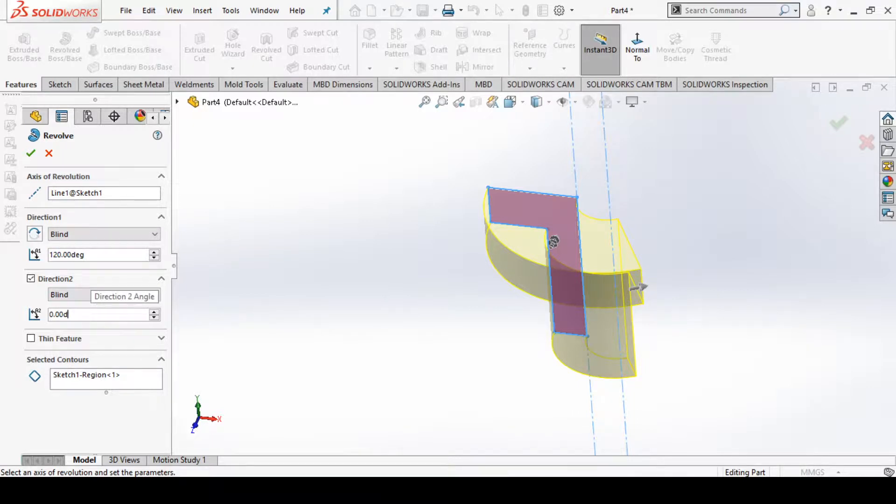
pyautogui.press('BackSpace')
pyautogui.press('BackSpace')
pyautogui.press('BackSpace')
pyautogui.press('BackSpace')
pyautogui.press('BackSpace')
pyautogui.write('90')
pyautogui.press('Return')
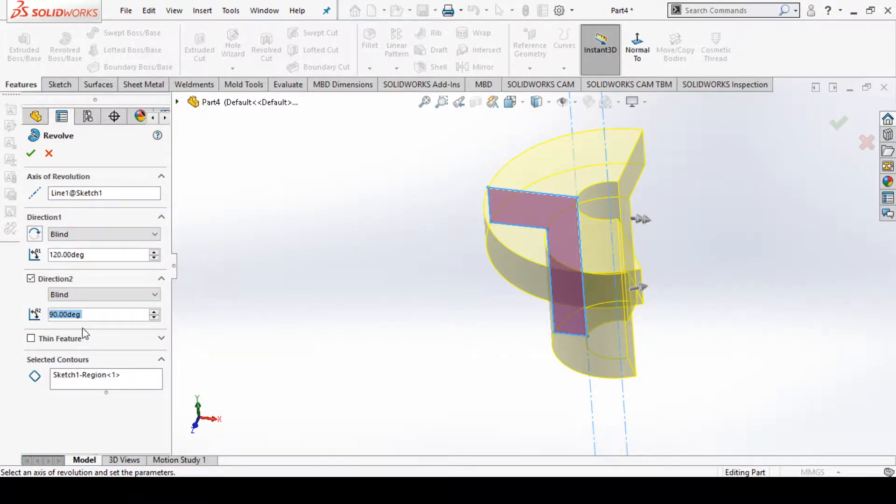
# - Make the revolve a One-Direction thin feature with 5 mm thickness, accept it, and show the part in isometric view
pyautogui.click(52, 340)
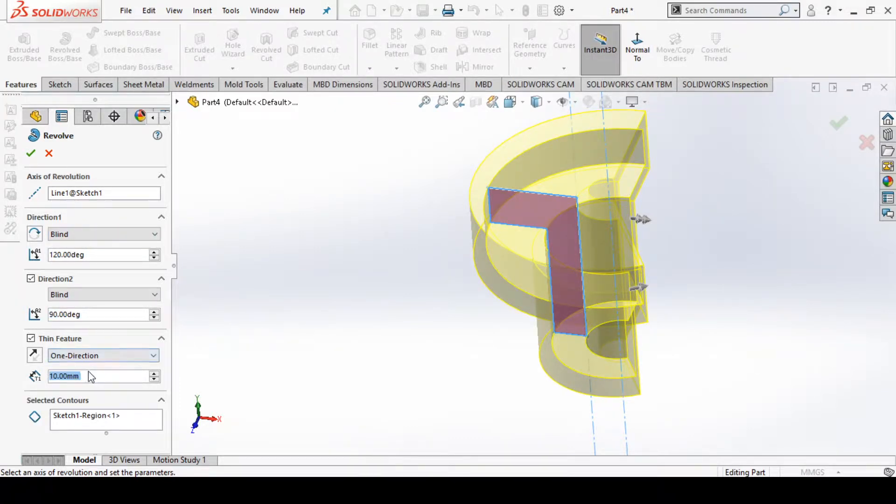
pyautogui.write('5')
pyautogui.press('Return')
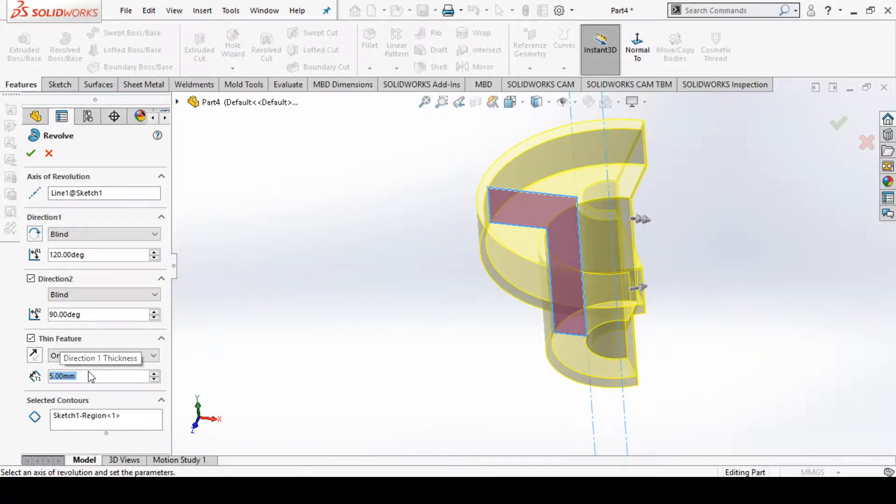
pyautogui.click(31, 153)
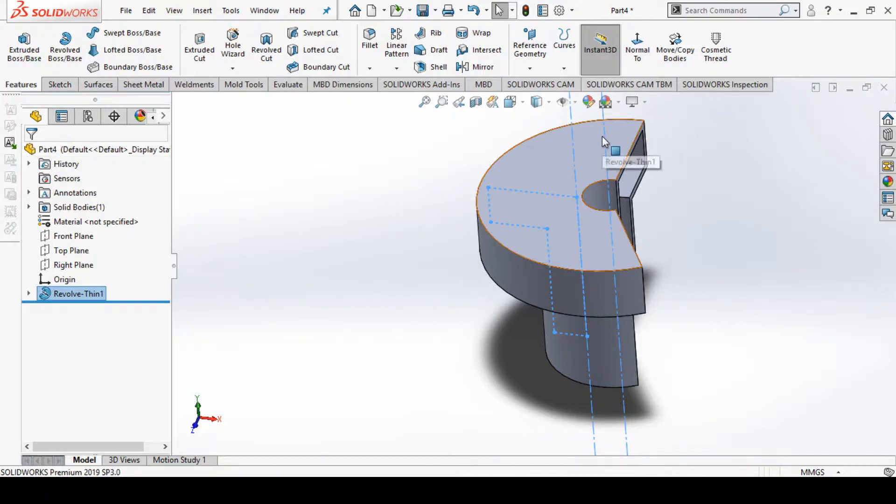
pyautogui.hotkey('ctrl', '7')
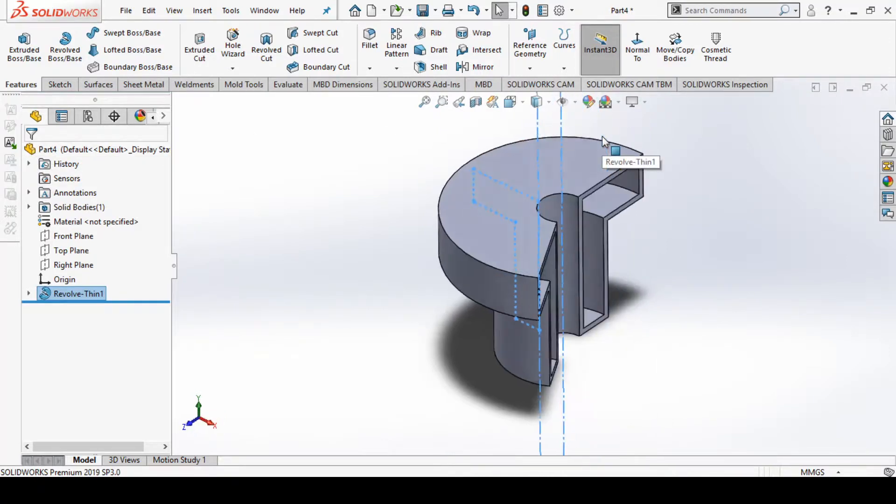
pyautogui.click(639, 262)
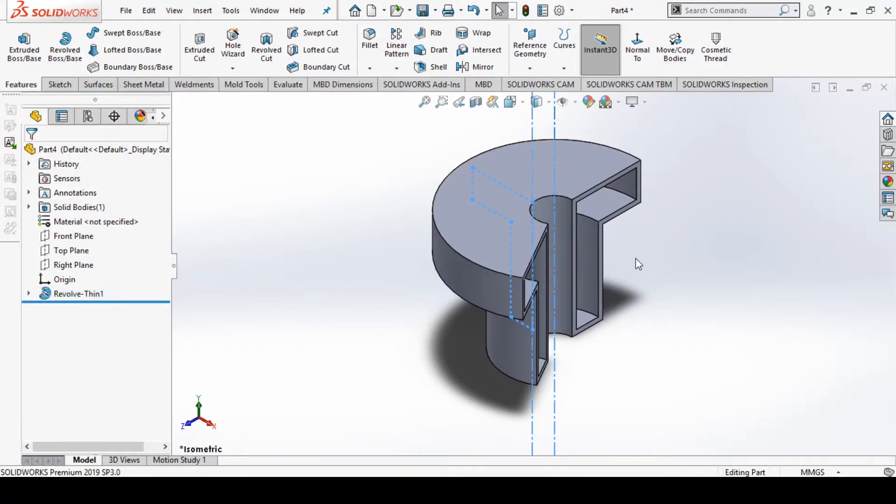